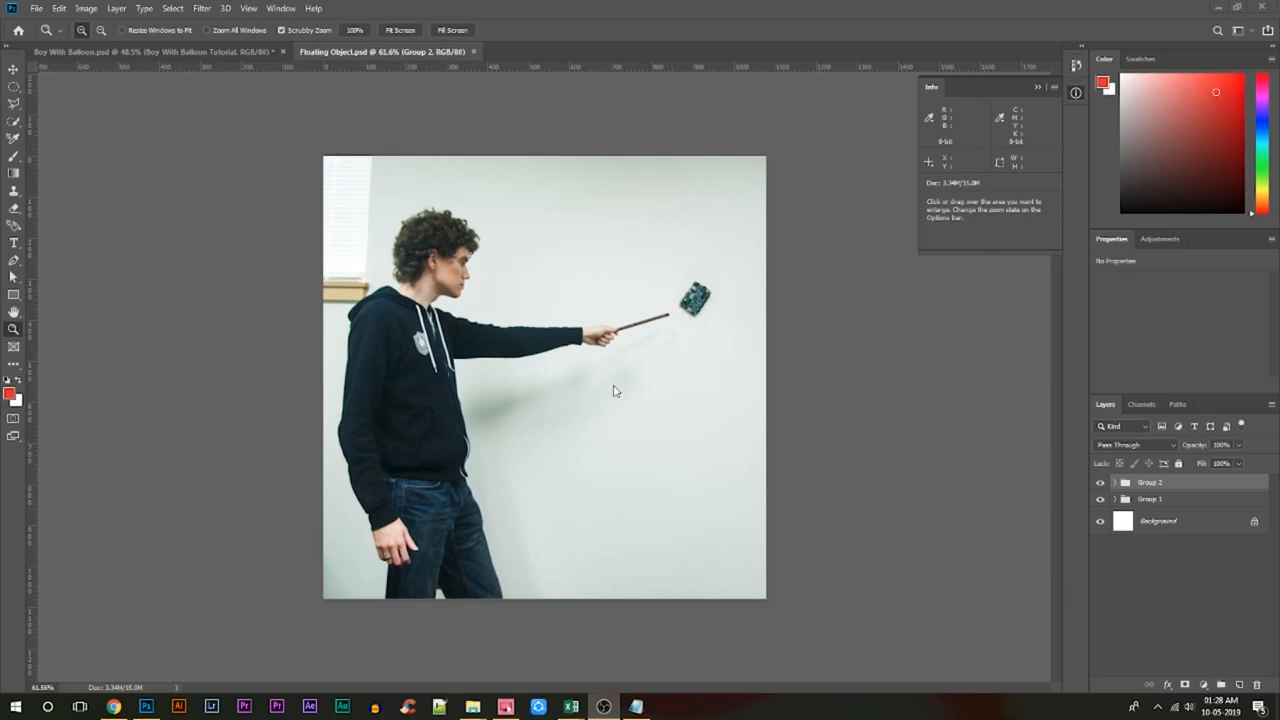
Display the animation timeline for the Floating Object document, with the whole image in view.
{"action": "left_click_drag", "start_coordinate": [621, 397], "coordinate": [589, 397]}
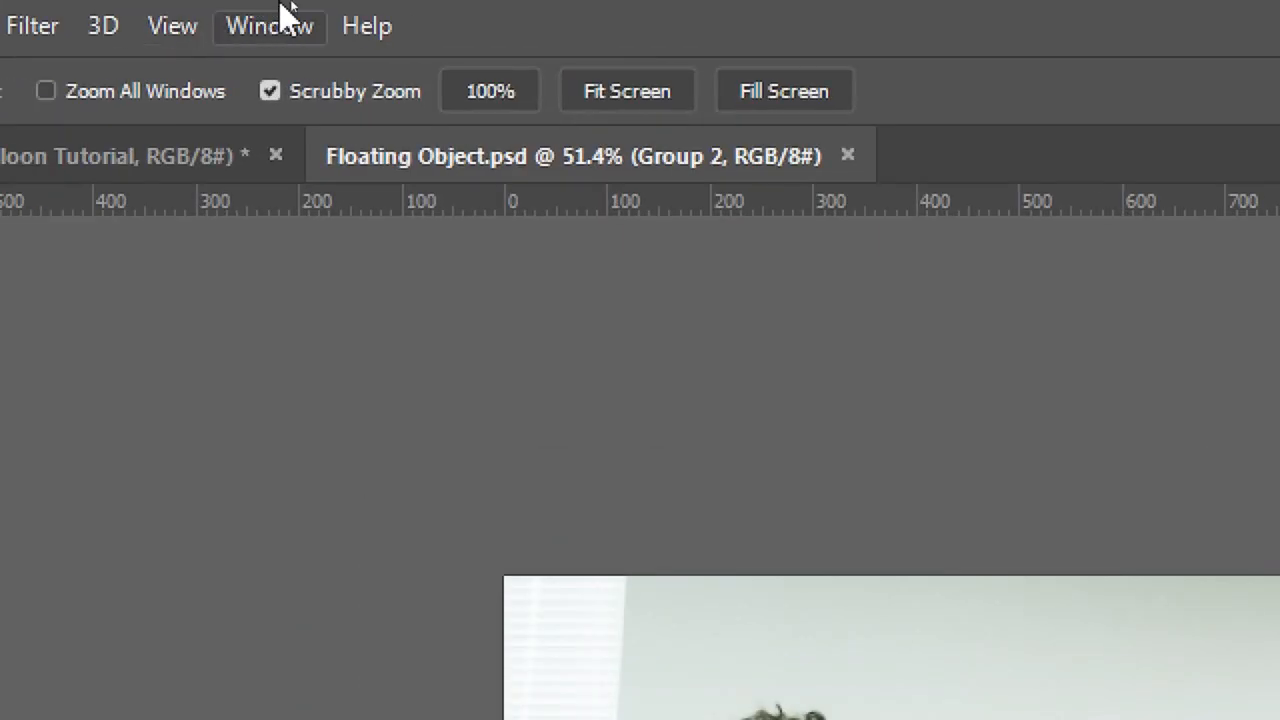
{"action": "left_click", "coordinate": [281, 8]}
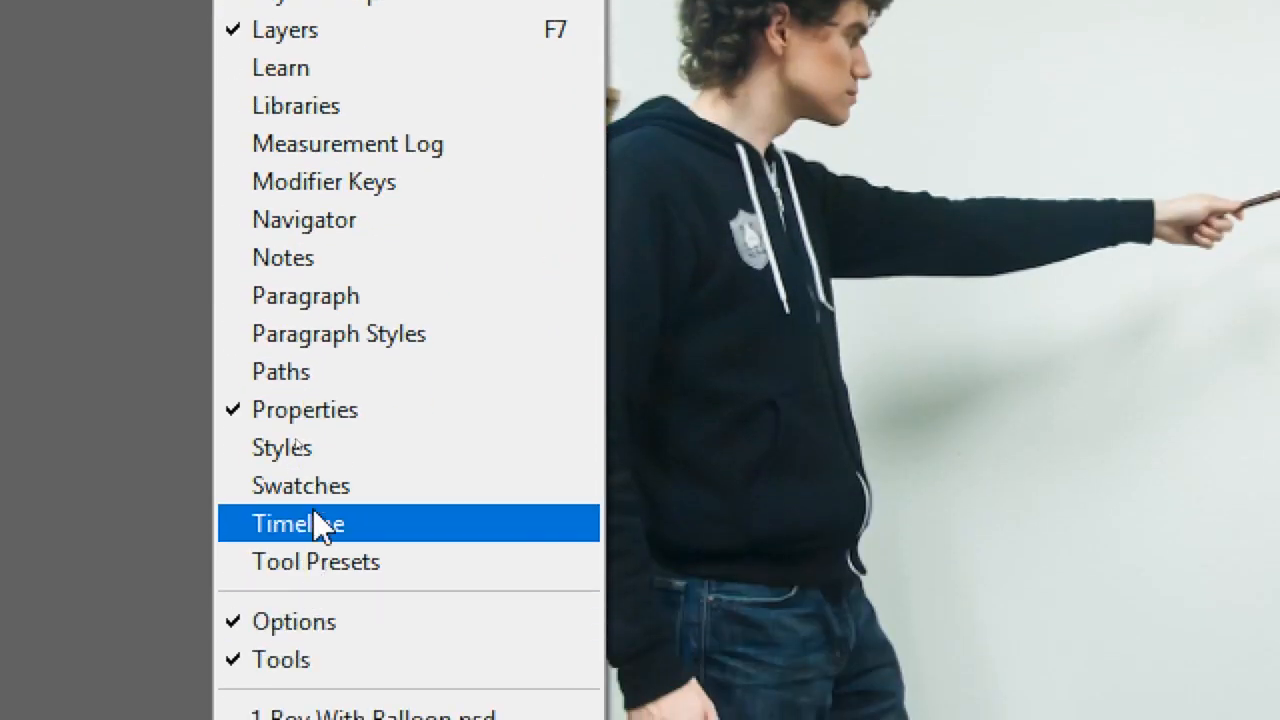
{"action": "left_click", "coordinate": [312, 510]}
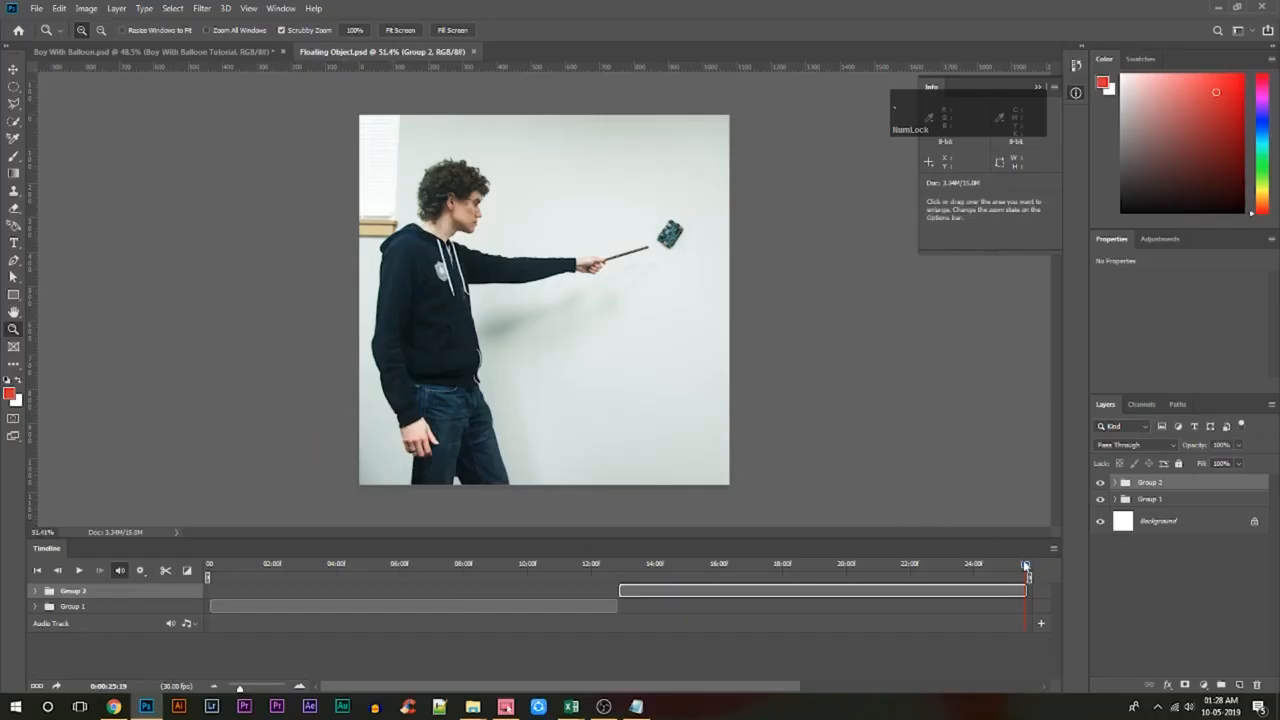
Scrub through the timeline to review the floating object's movement across both groups, and return the playhead to the start.
{"action": "left_click_drag", "start_coordinate": [1025, 566], "coordinate": [489, 636]}
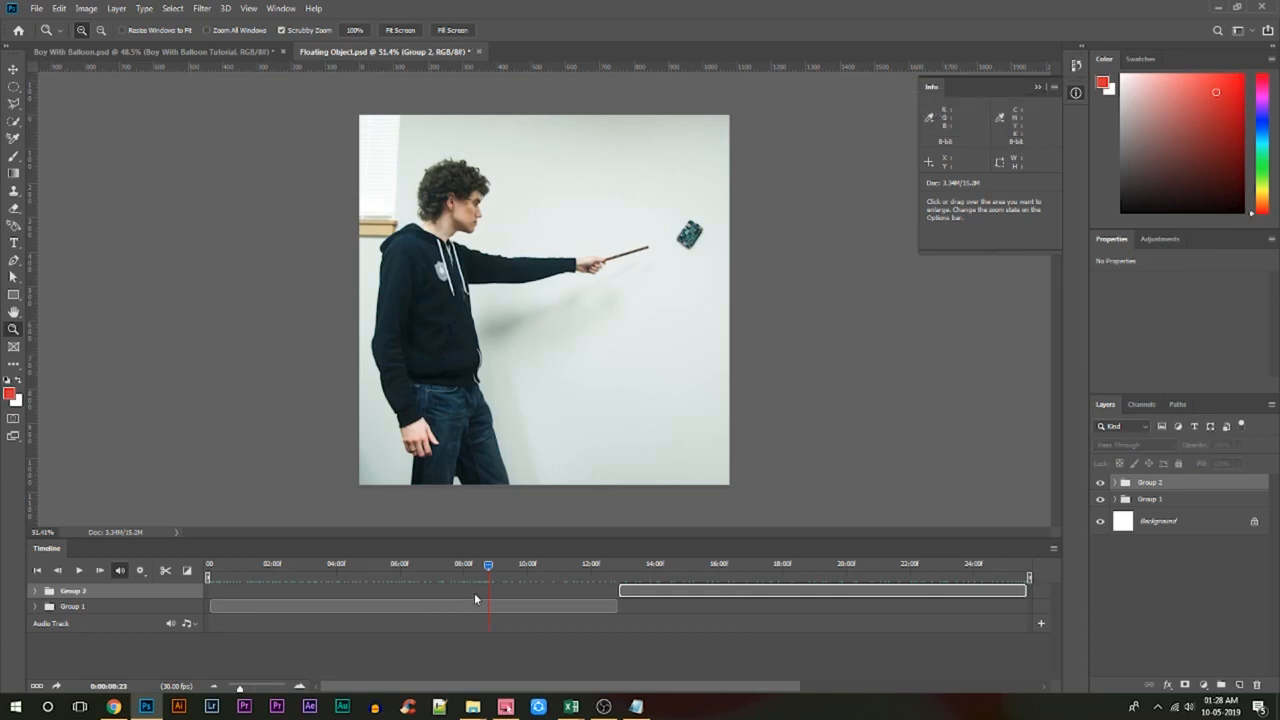
{"action": "left_click_drag", "start_coordinate": [486, 566], "coordinate": [218, 620]}
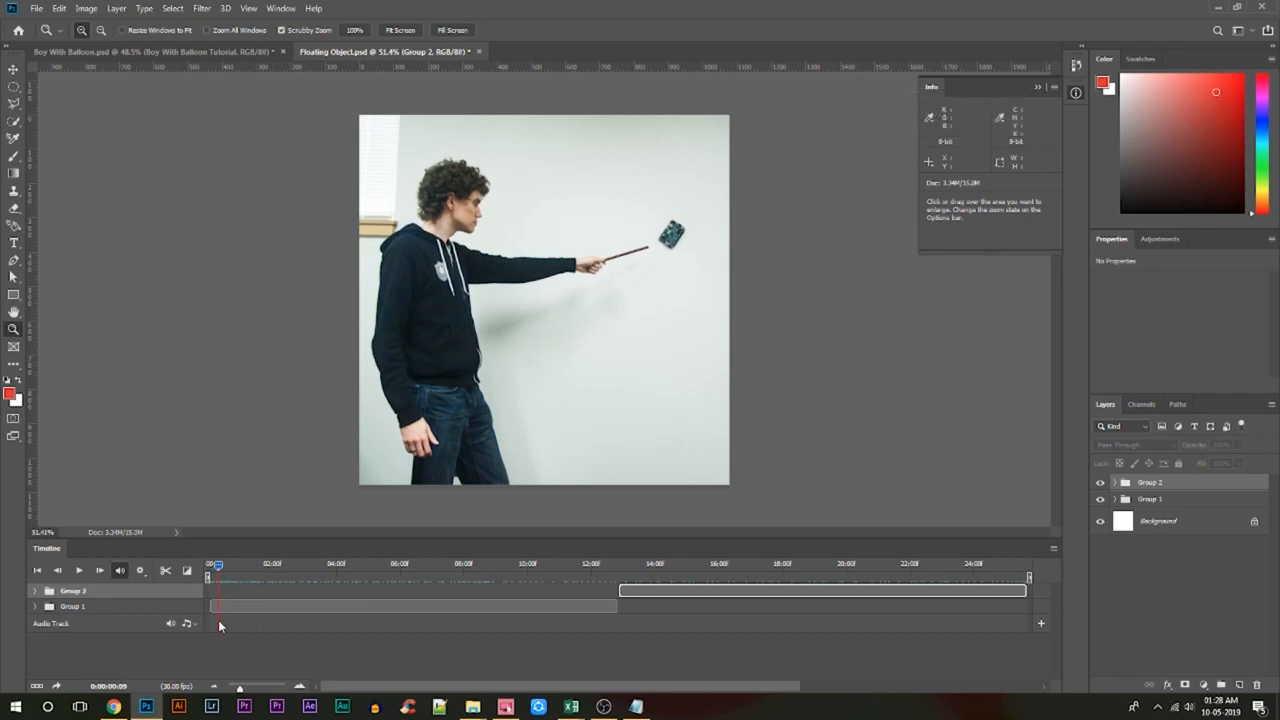
{"action": "left_click_drag", "start_coordinate": [222, 617], "coordinate": [648, 604]}
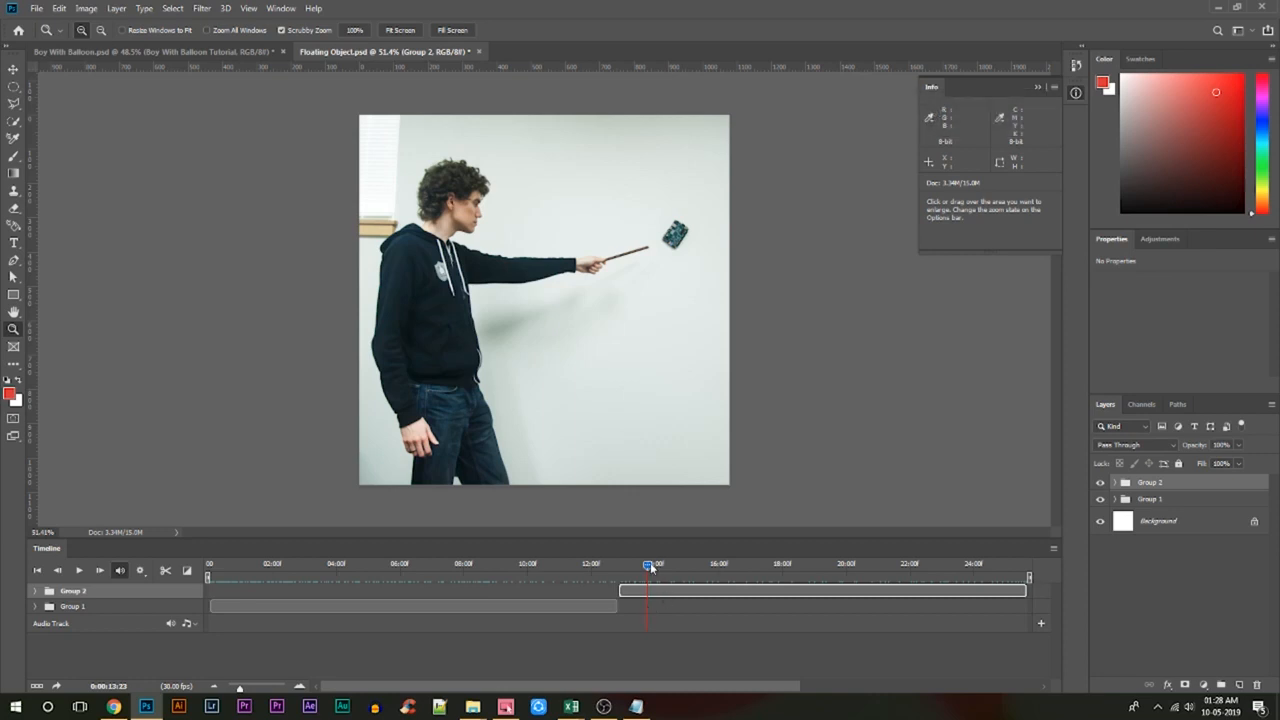
{"action": "left_click_drag", "start_coordinate": [650, 563], "coordinate": [405, 630]}
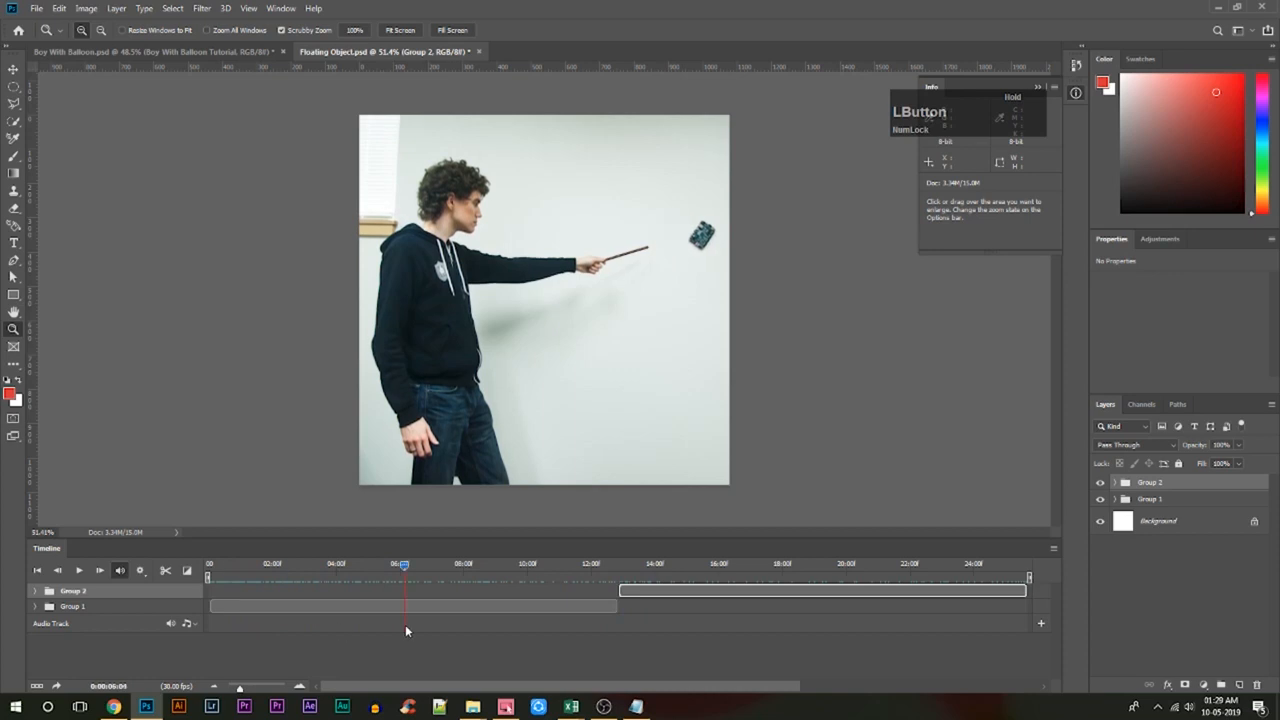
{"action": "left_click_drag", "start_coordinate": [405, 630], "coordinate": [239, 630]}
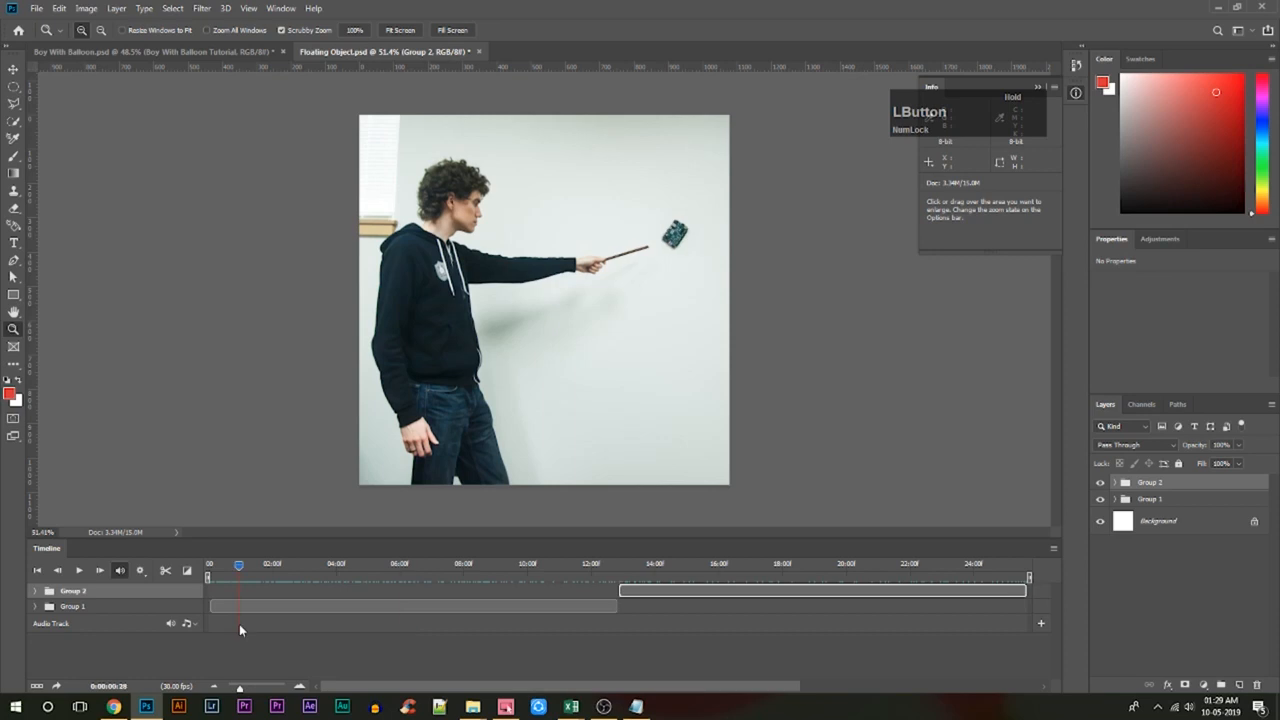
{"action": "left_click_drag", "start_coordinate": [239, 624], "coordinate": [187, 626]}
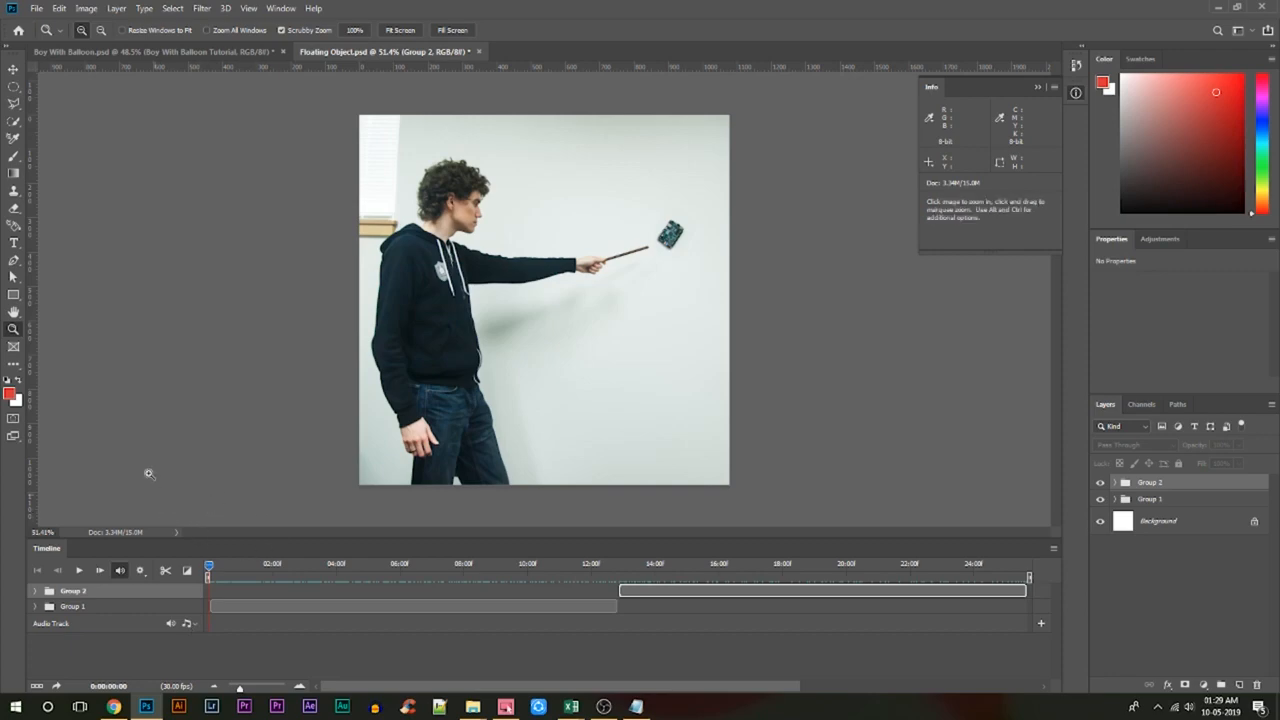
Start a Save for Web (Legacy) export of the animation and set the file format to GIF.
{"action": "key", "text": "Num_Lock"}
{"action": "left_click", "coordinate": [46, 1]}
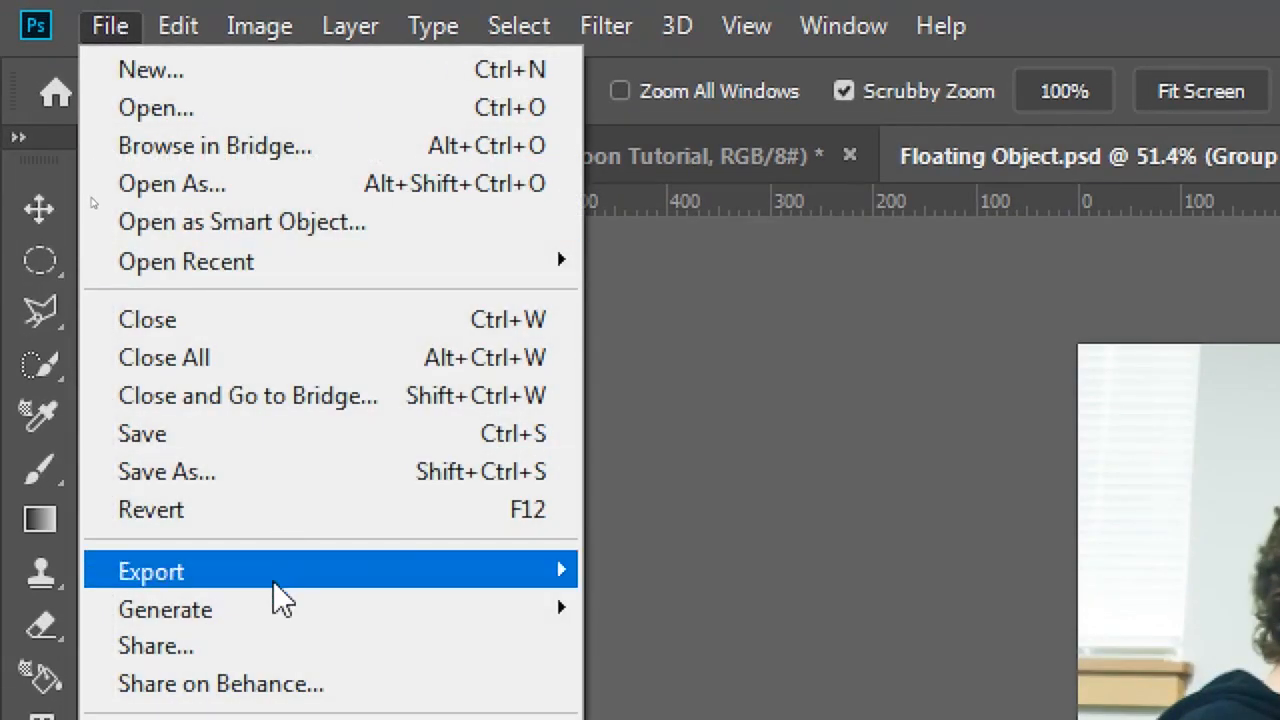
{"action": "mouse_move", "coordinate": [291, 580]}
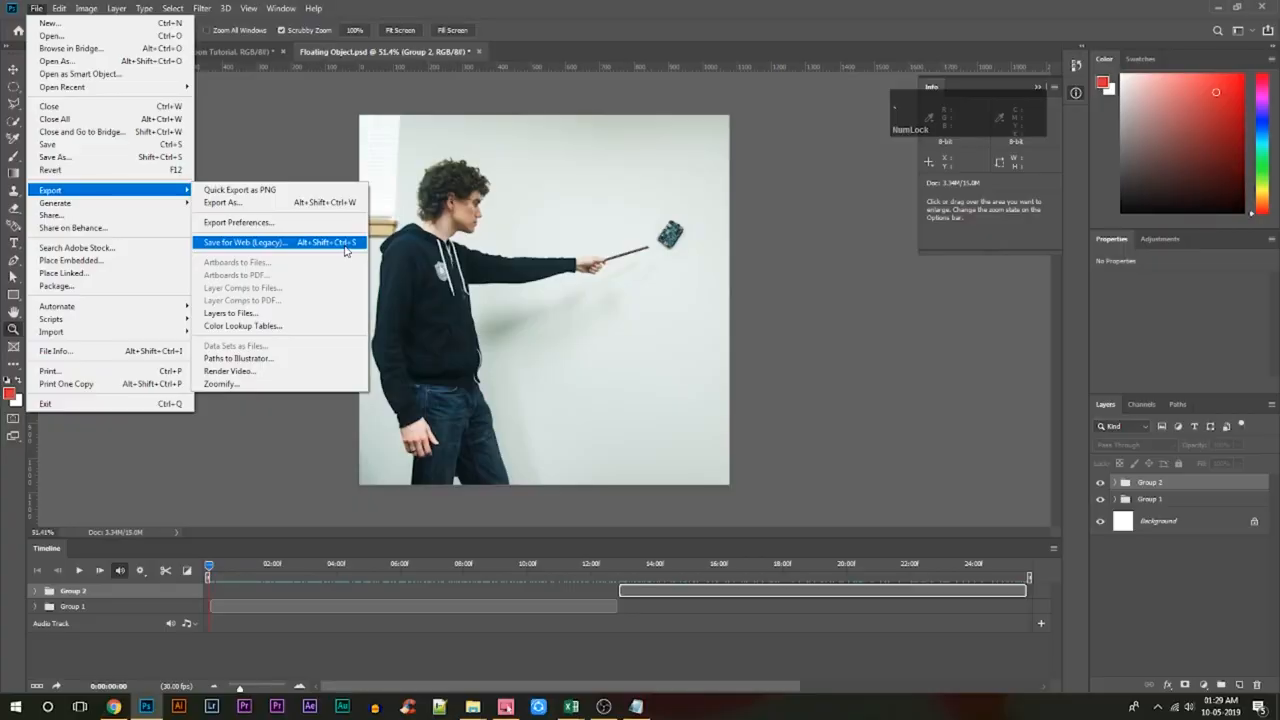
{"action": "left_click", "coordinate": [345, 248]}
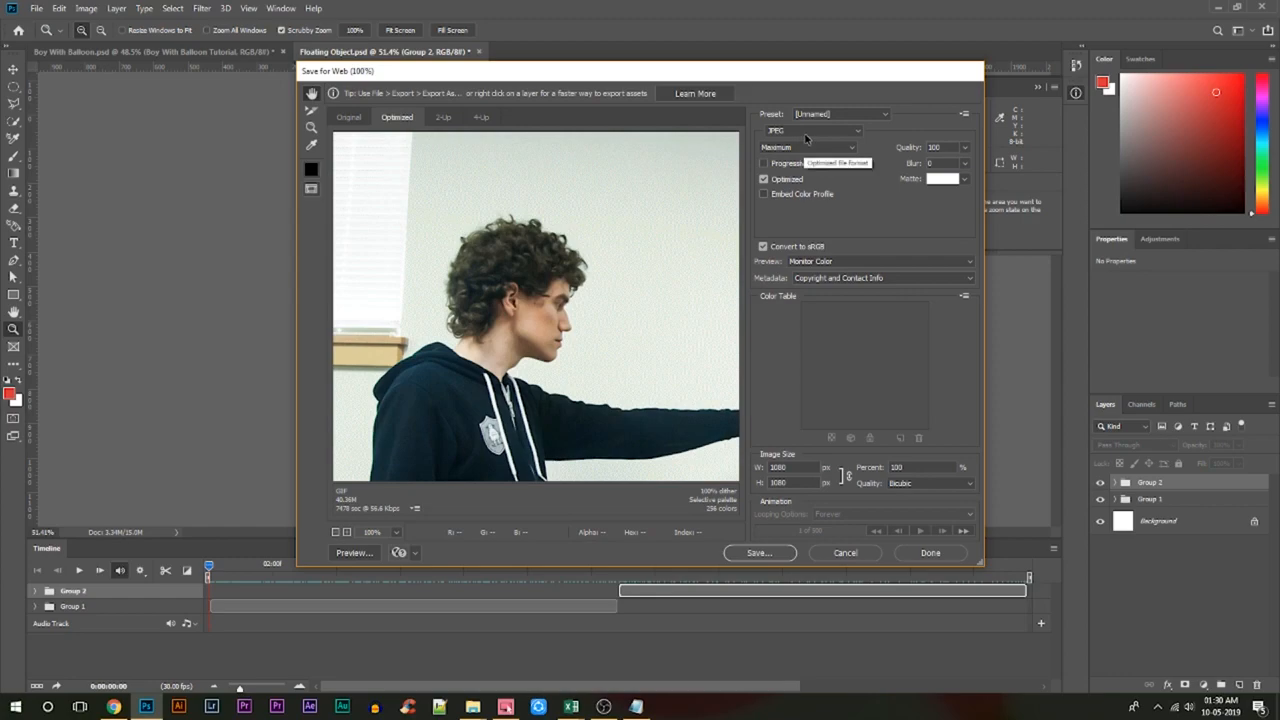
{"action": "key", "text": "grave"}
{"action": "left_click", "coordinate": [803, 130]}
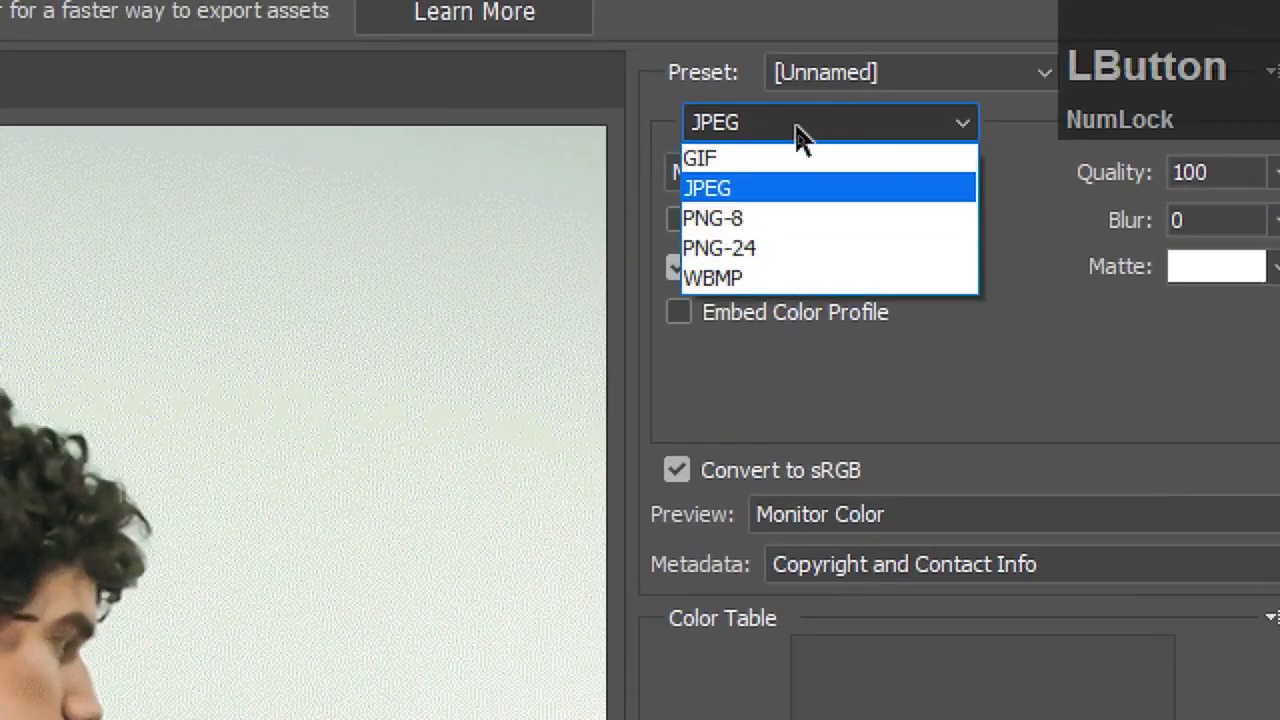
{"action": "left_click", "coordinate": [800, 158]}
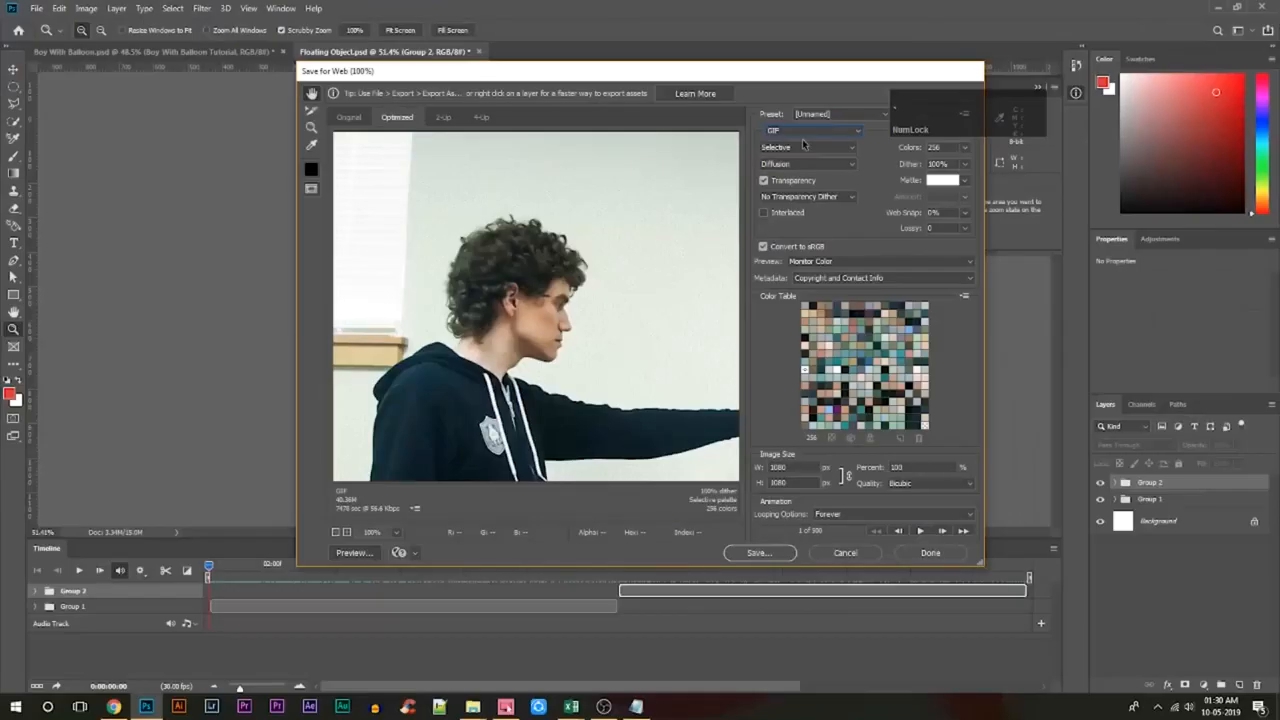
Set the GIF's color reduction method to Adaptive and its maximum number of colors to 128.
{"action": "left_click", "coordinate": [905, 172]}
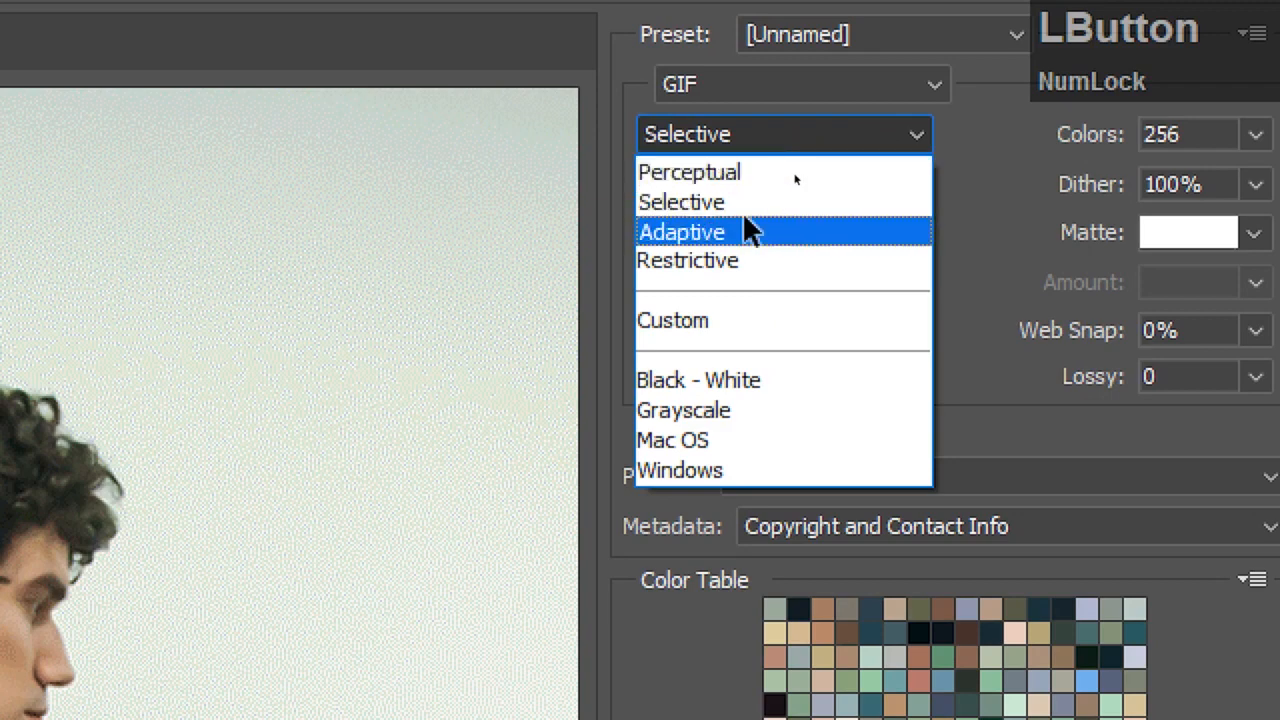
{"action": "left_click", "coordinate": [727, 233]}
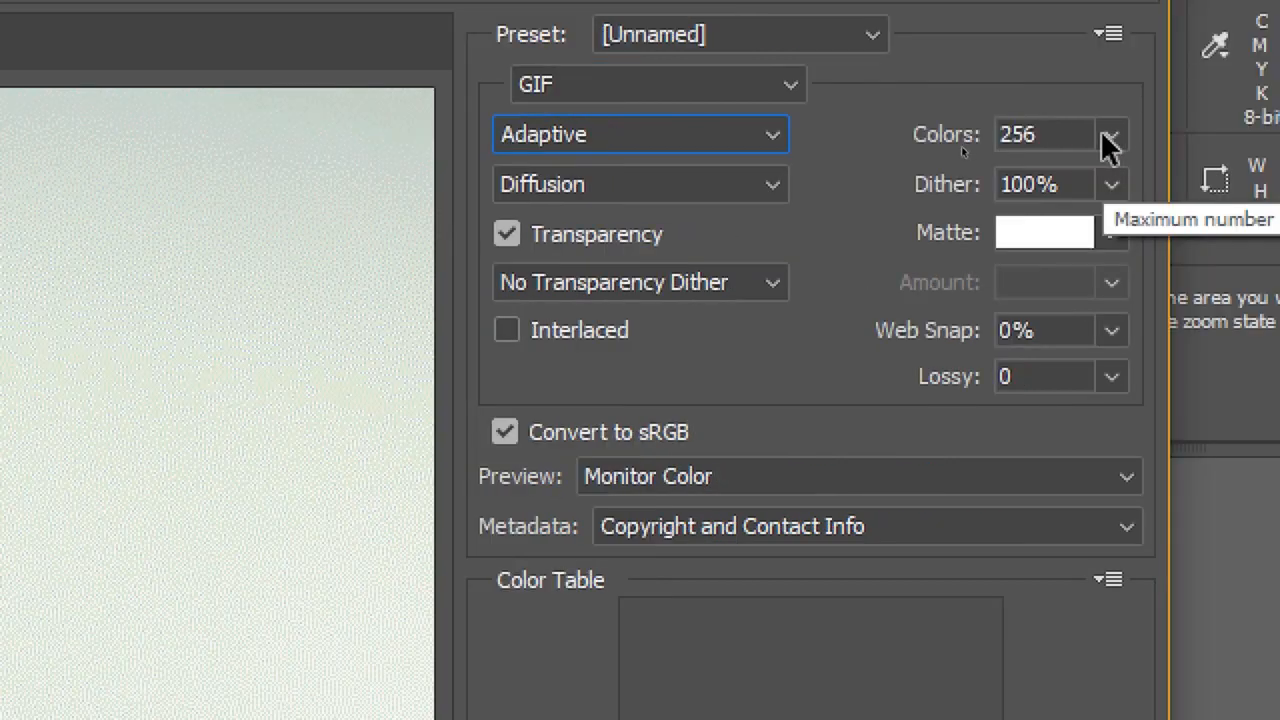
{"action": "left_click", "coordinate": [1254, 137]}
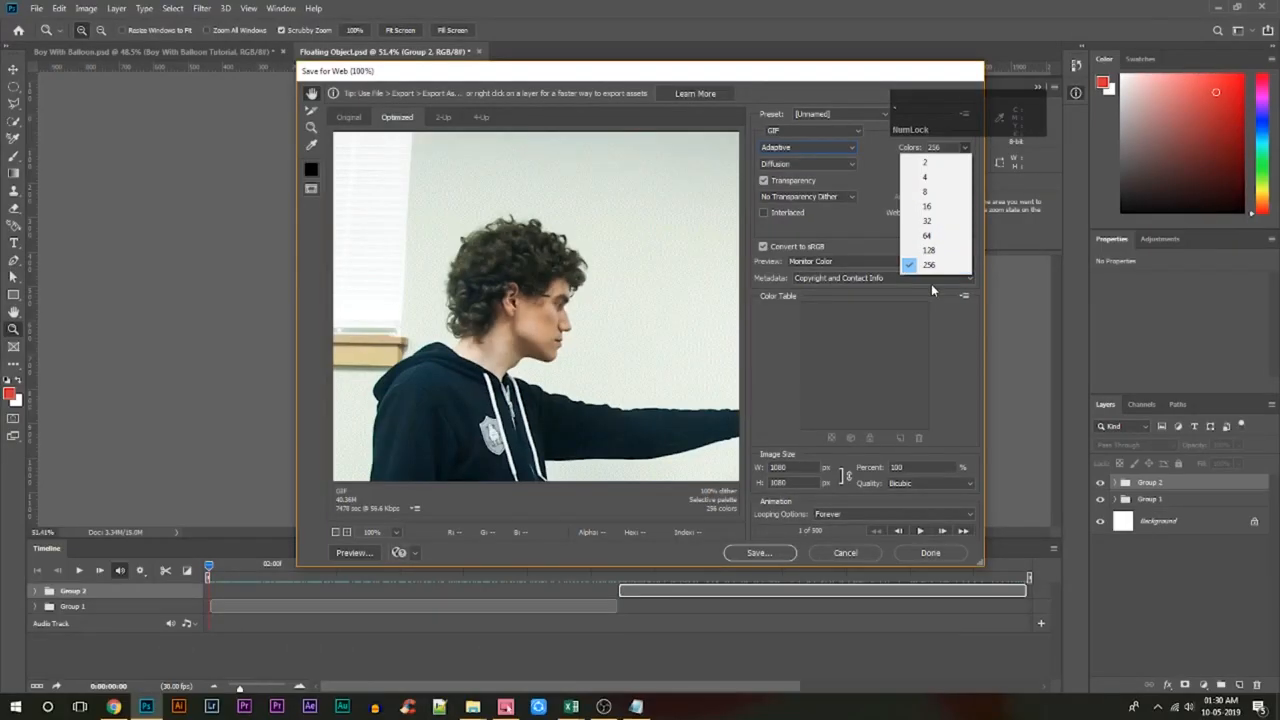
{"action": "left_click", "coordinate": [1010, 495]}
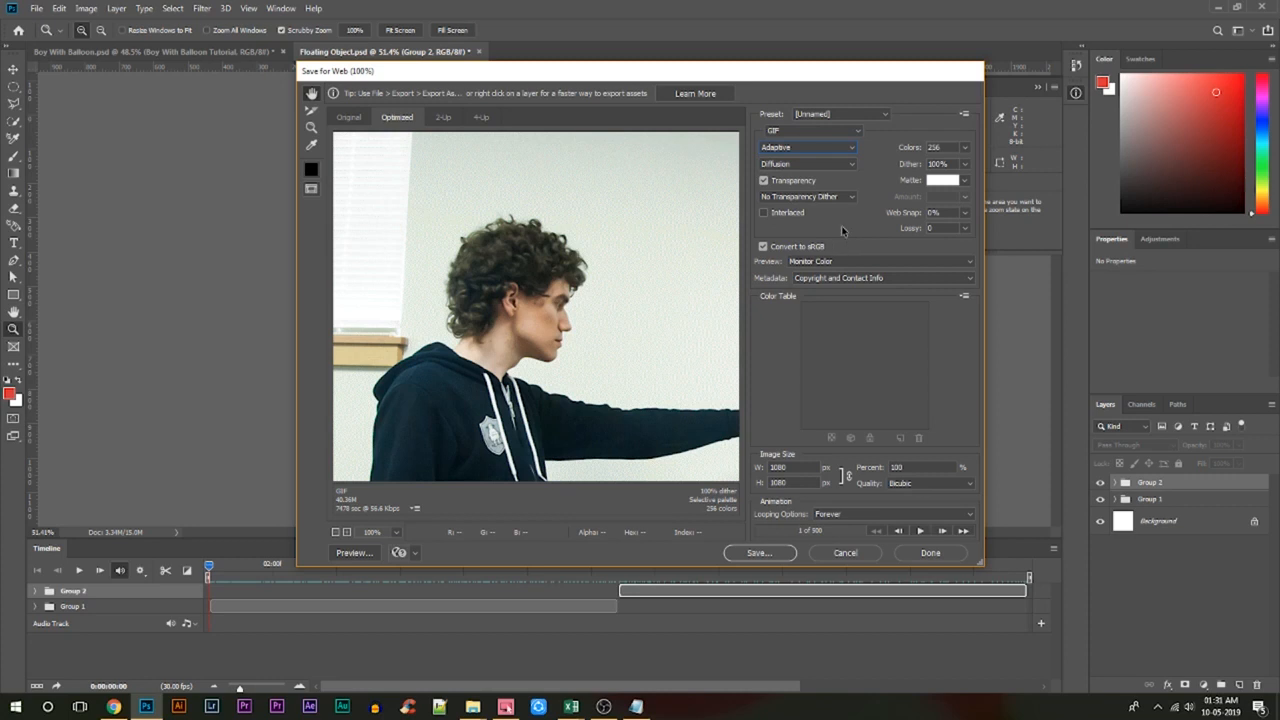
{"action": "key", "text": "Num_Lock"}
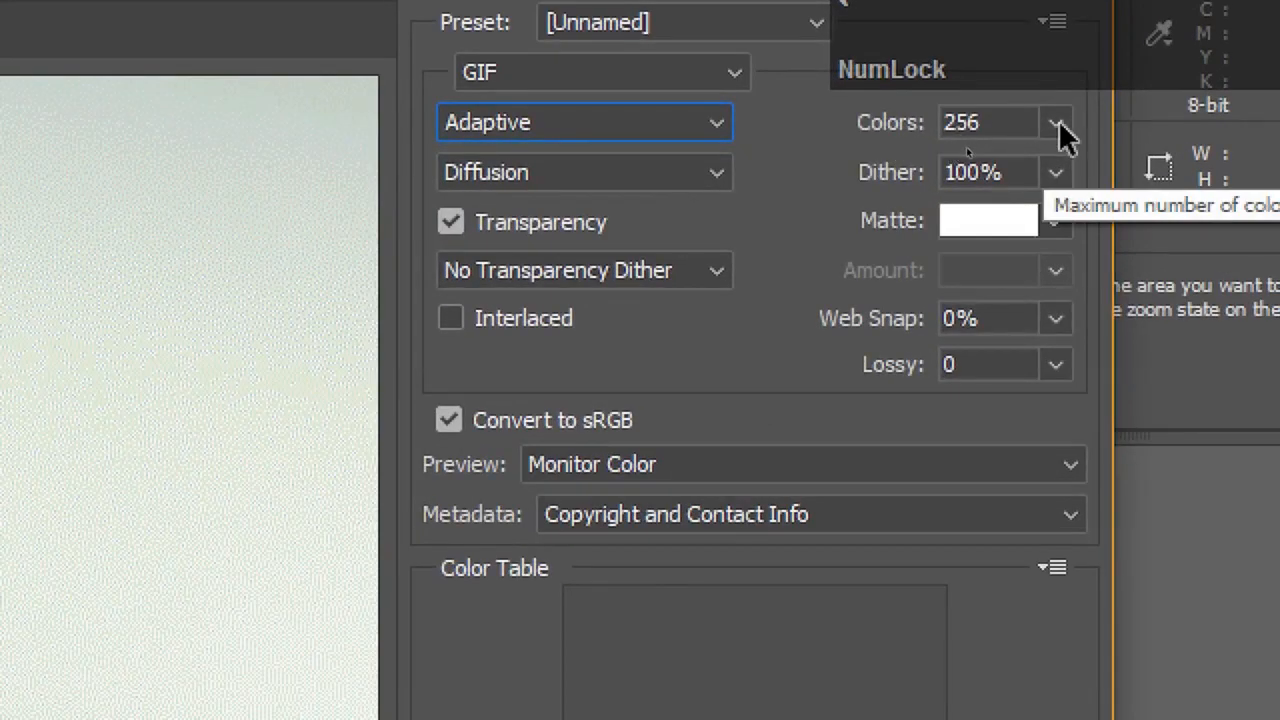
{"action": "left_click", "coordinate": [1056, 128]}
{"action": "left_click", "coordinate": [958, 444]}
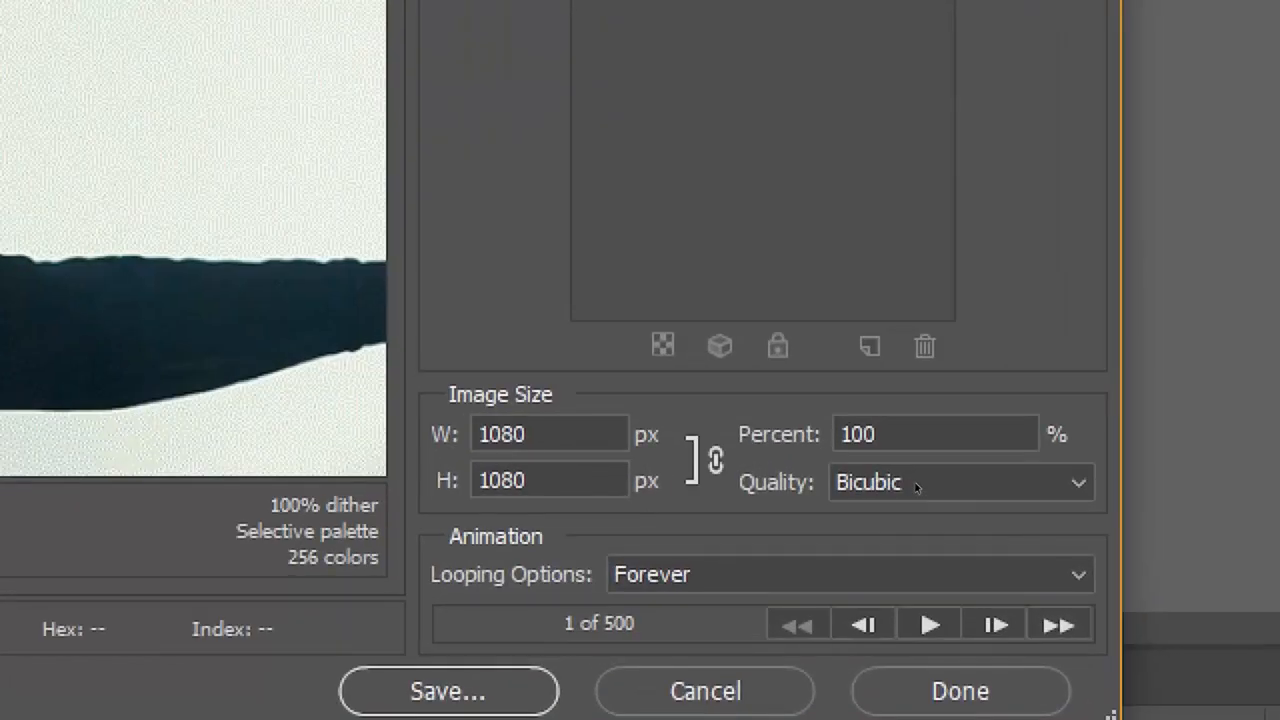
Choose Bicubic as the resampling quality and Forever as the animation's looping option.
{"action": "left_click", "coordinate": [950, 484]}
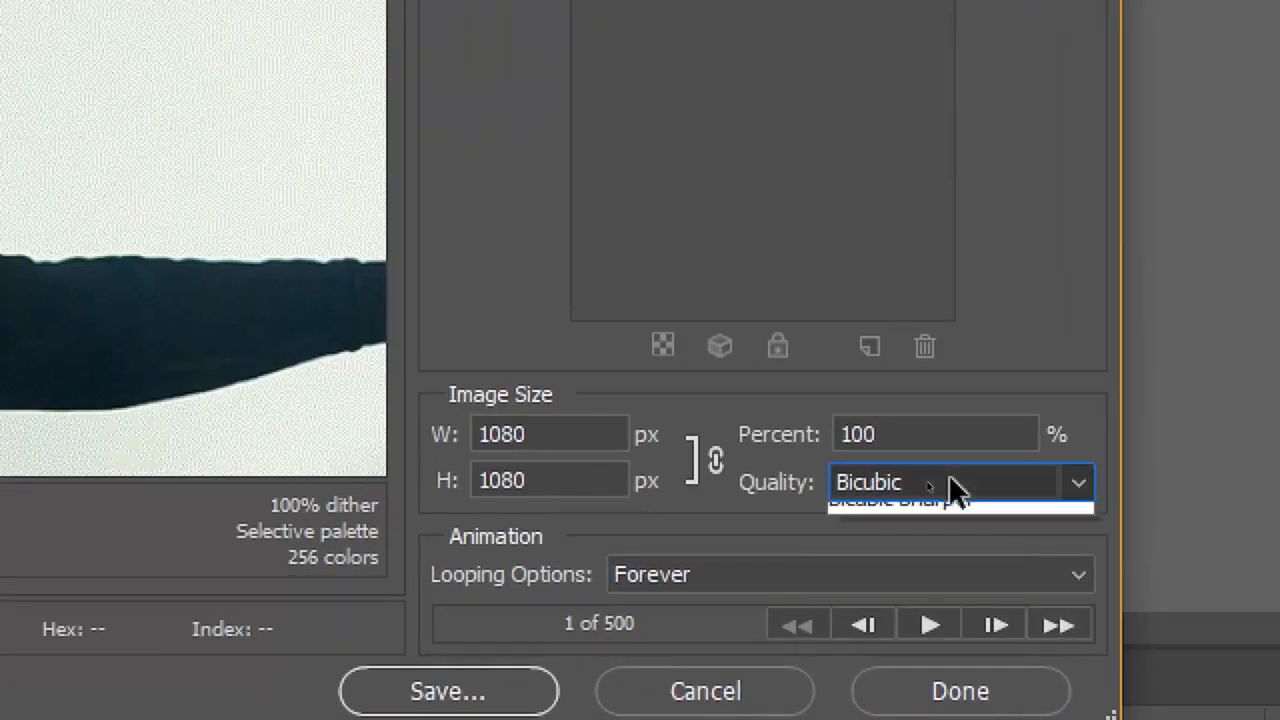
{"action": "left_click", "coordinate": [880, 578]}
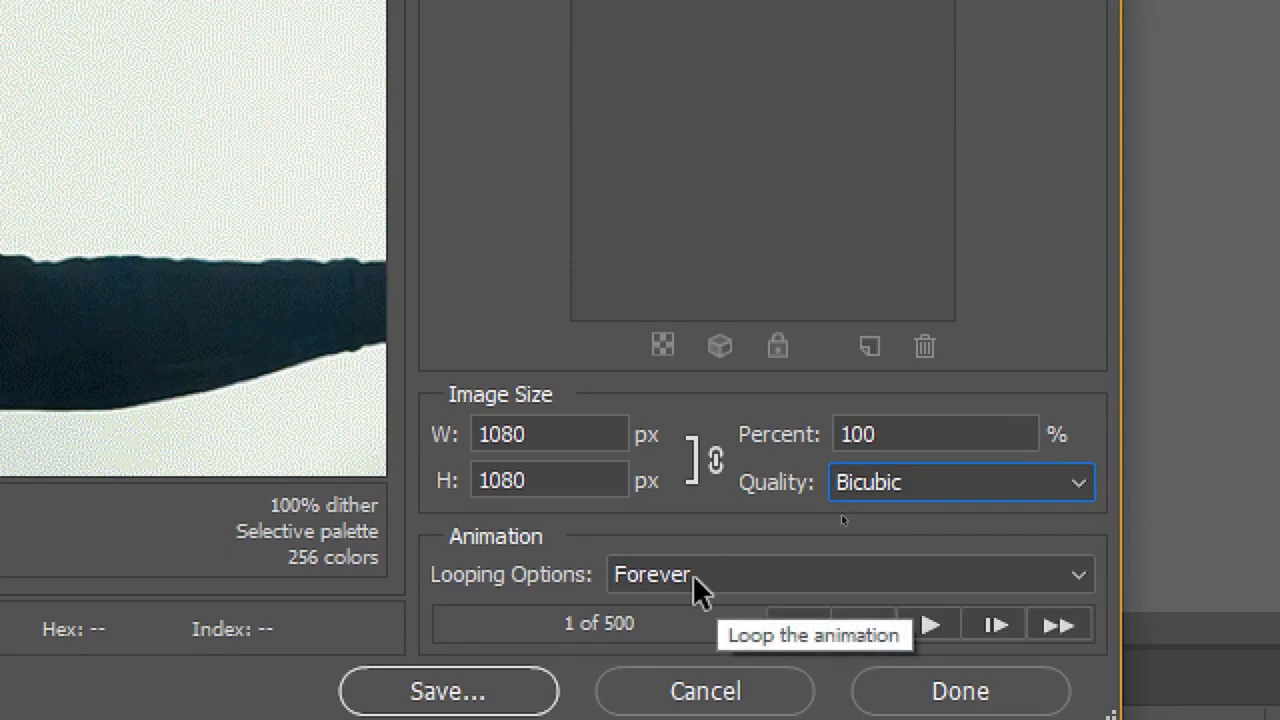
{"action": "left_click", "coordinate": [695, 586]}
{"action": "left_click", "coordinate": [695, 586]}
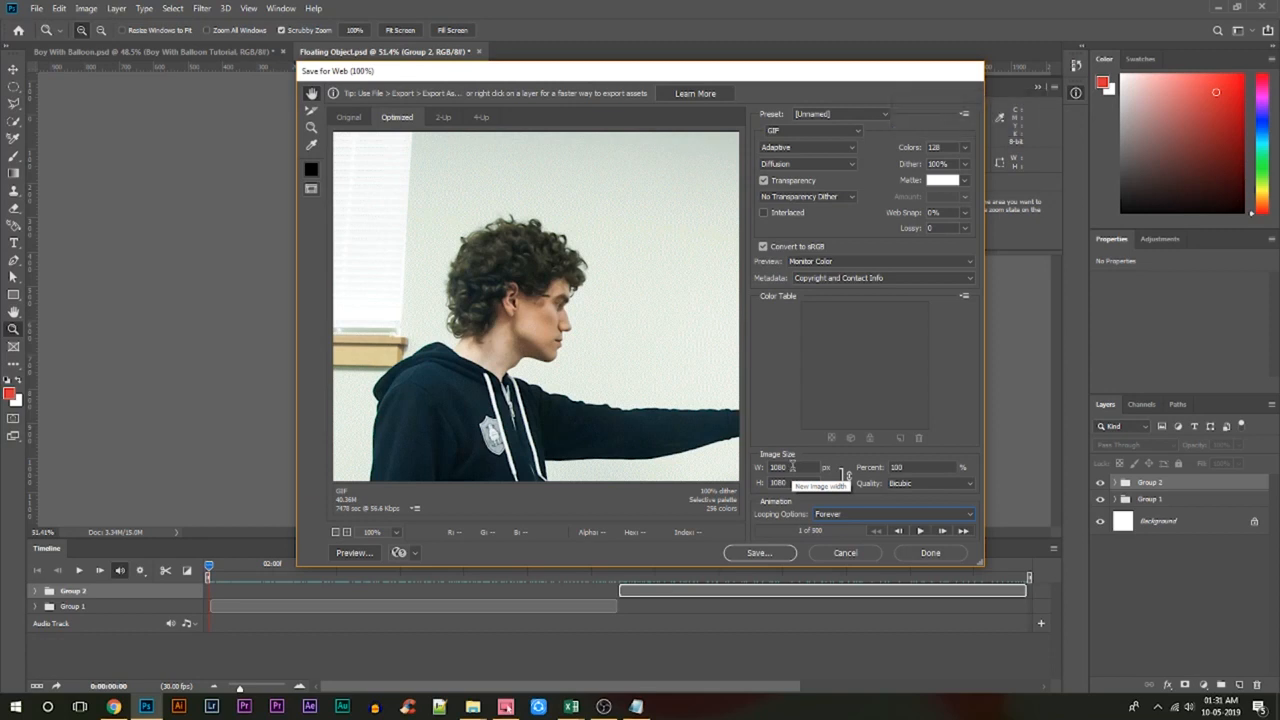
Resize the exported image to 500 px wide and 500 px high, keeping the proportions linked.
{"action": "left_click", "coordinate": [791, 467]}
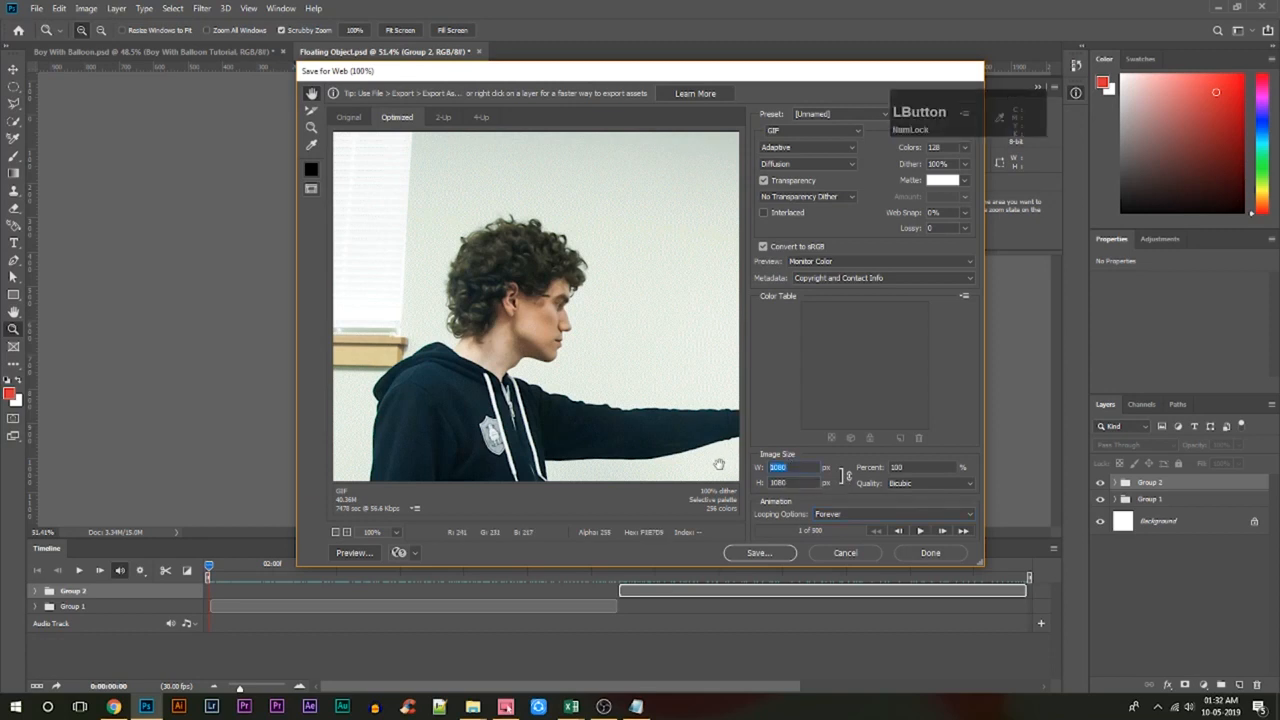
{"action": "type", "text": "500"}
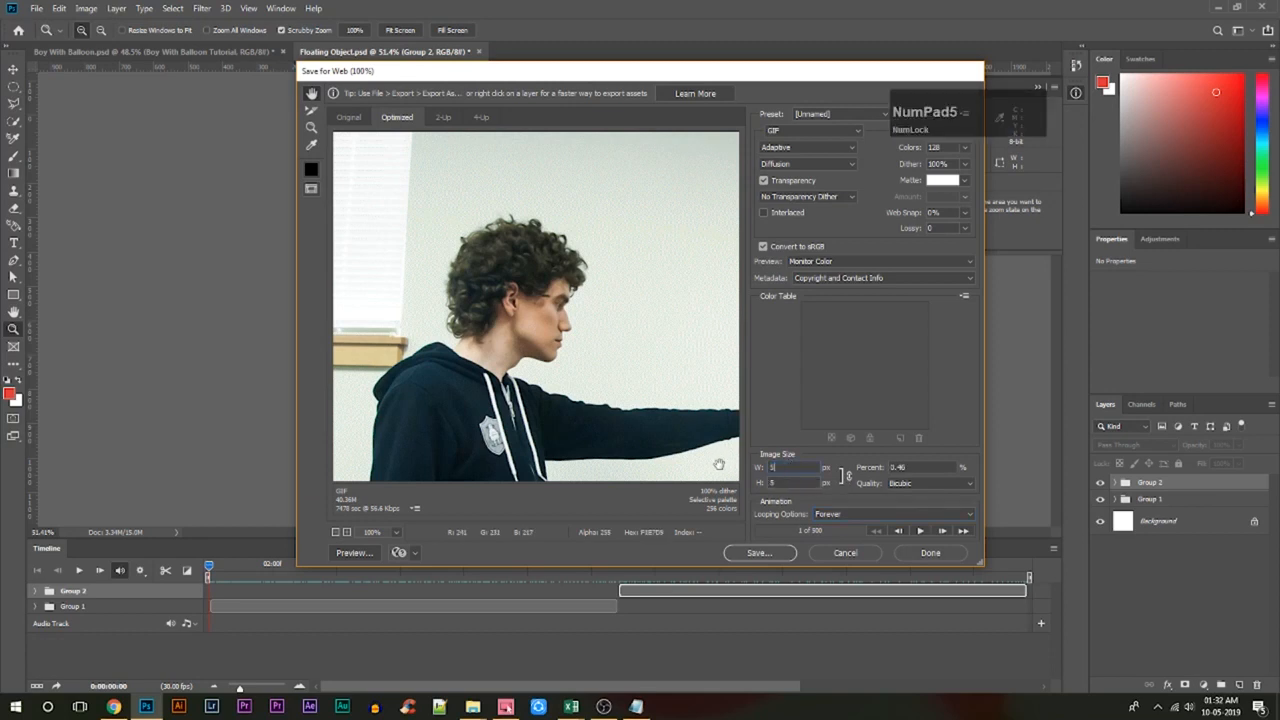
{"action": "left_click", "coordinate": [763, 436]}
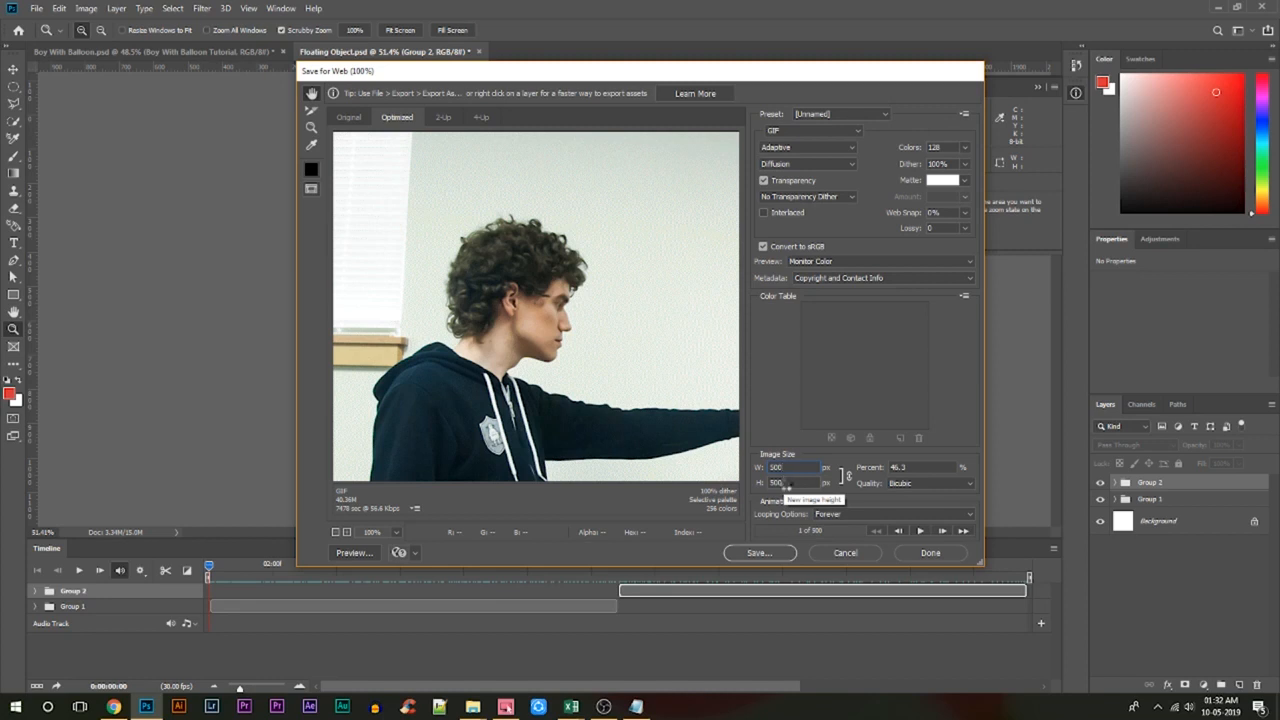
{"action": "key", "text": "KP_Enter"}
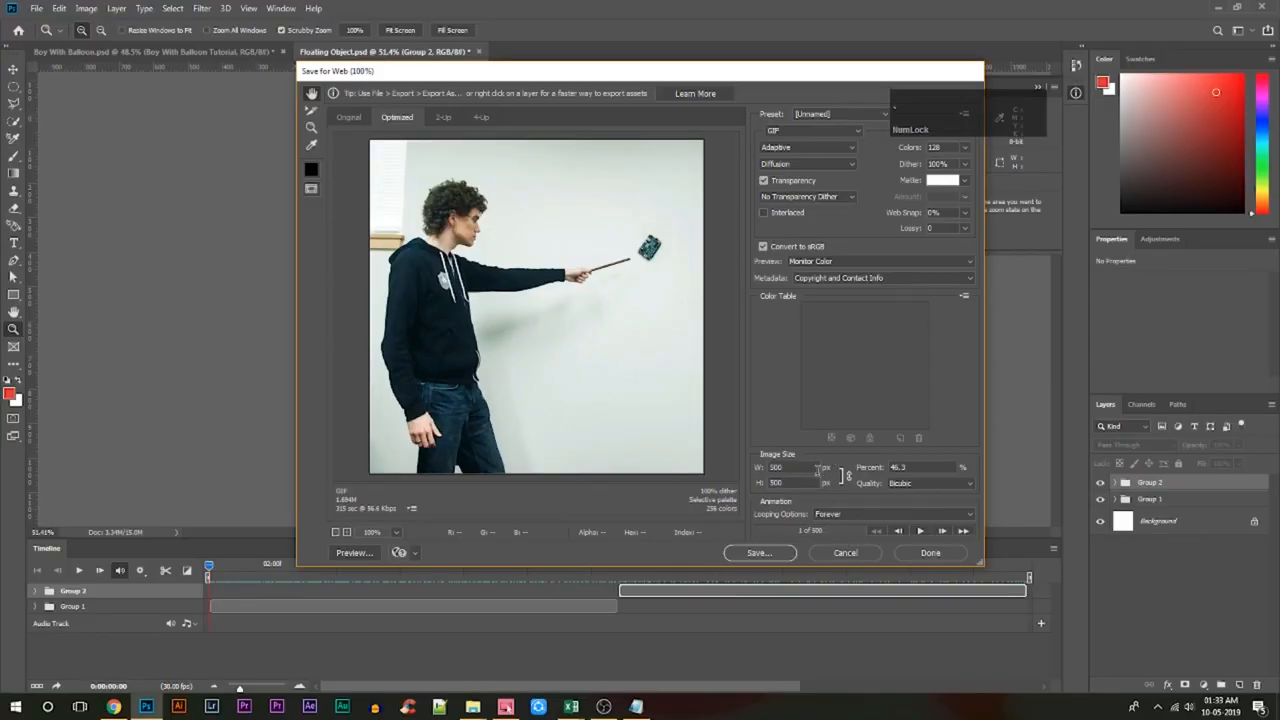
Save the optimized animation as Floating-Object.gif in the Flying Camera folder.
{"action": "left_click", "coordinate": [786, 552]}
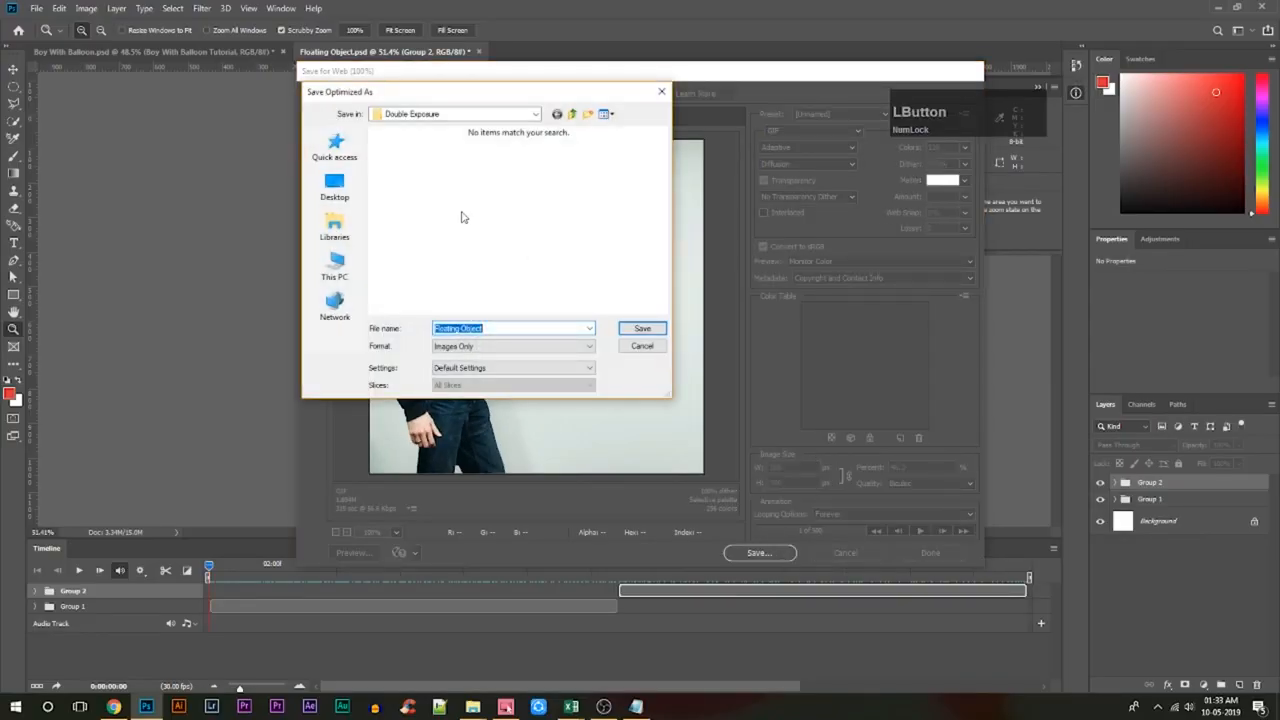
{"action": "left_click", "coordinate": [506, 328]}
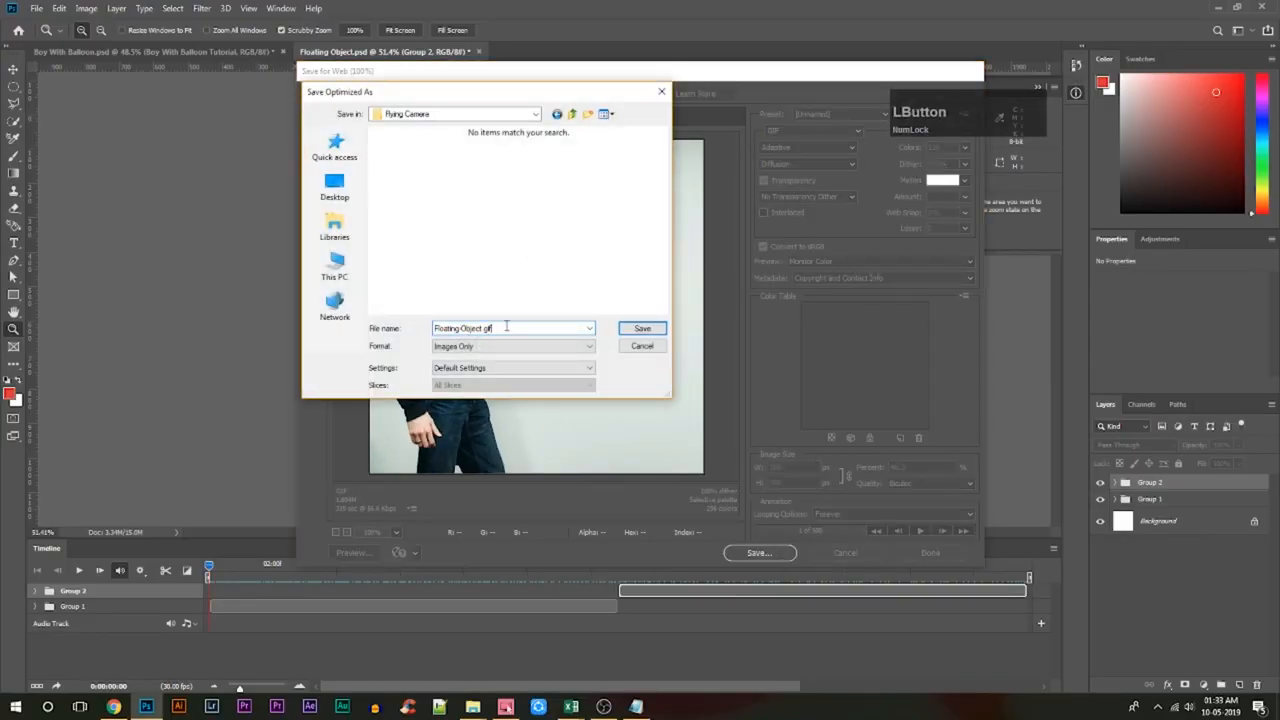
{"action": "left_click", "coordinate": [640, 331]}
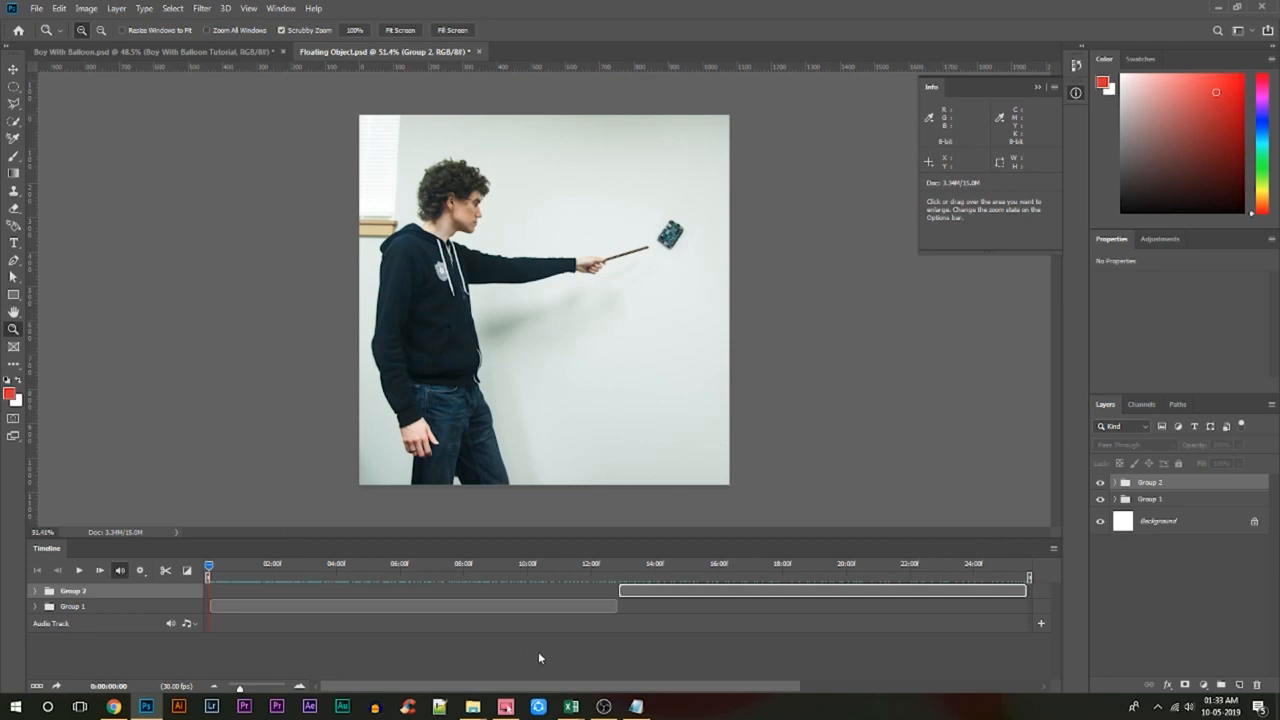
Switch to the Flying Camera folder in File Explorer, preview the Floating-Object GIF in Internet Explorer, and close the browser.
{"action": "left_click", "coordinate": [480, 703]}
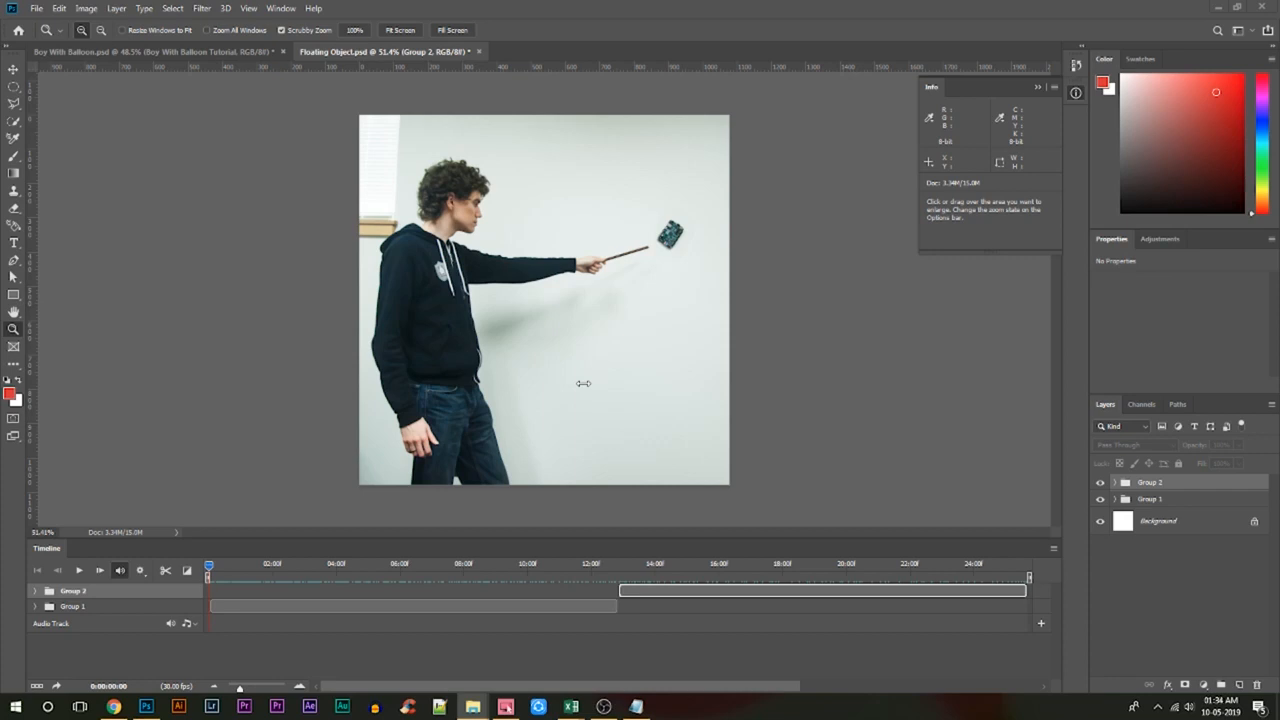
{"action": "key", "text": "Tab"}
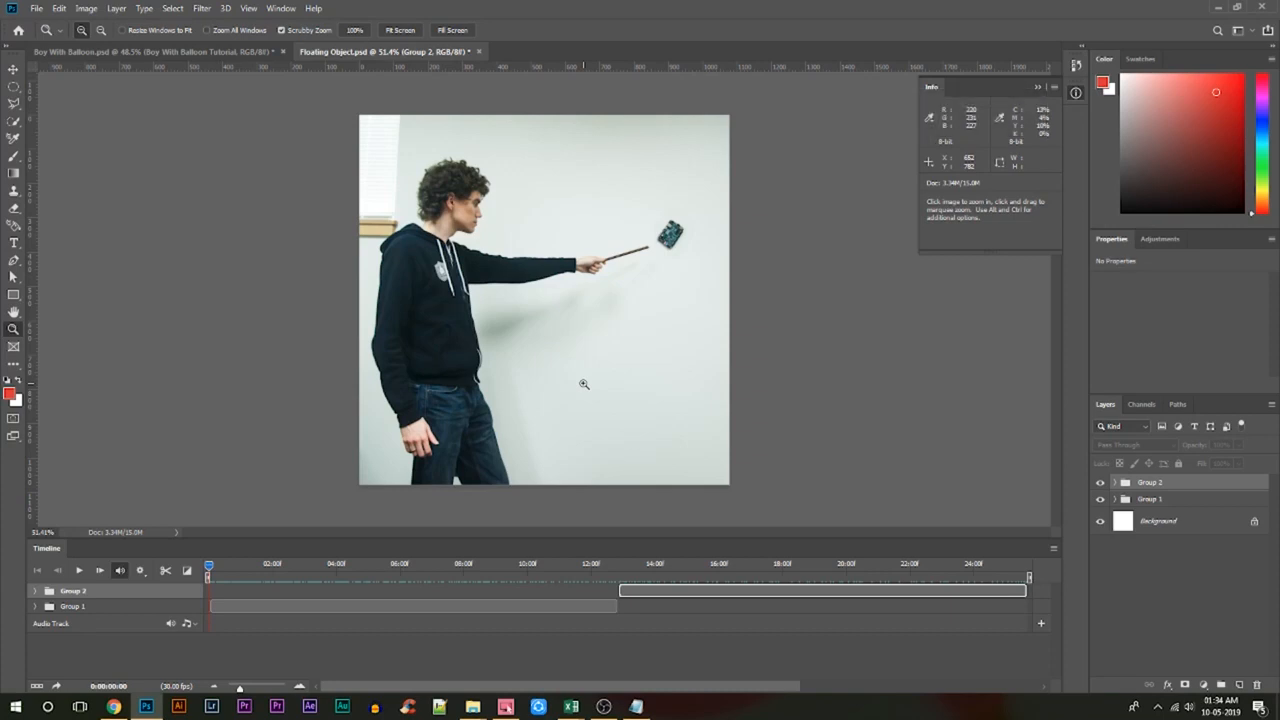
{"action": "key", "text": "alt+Tab"}
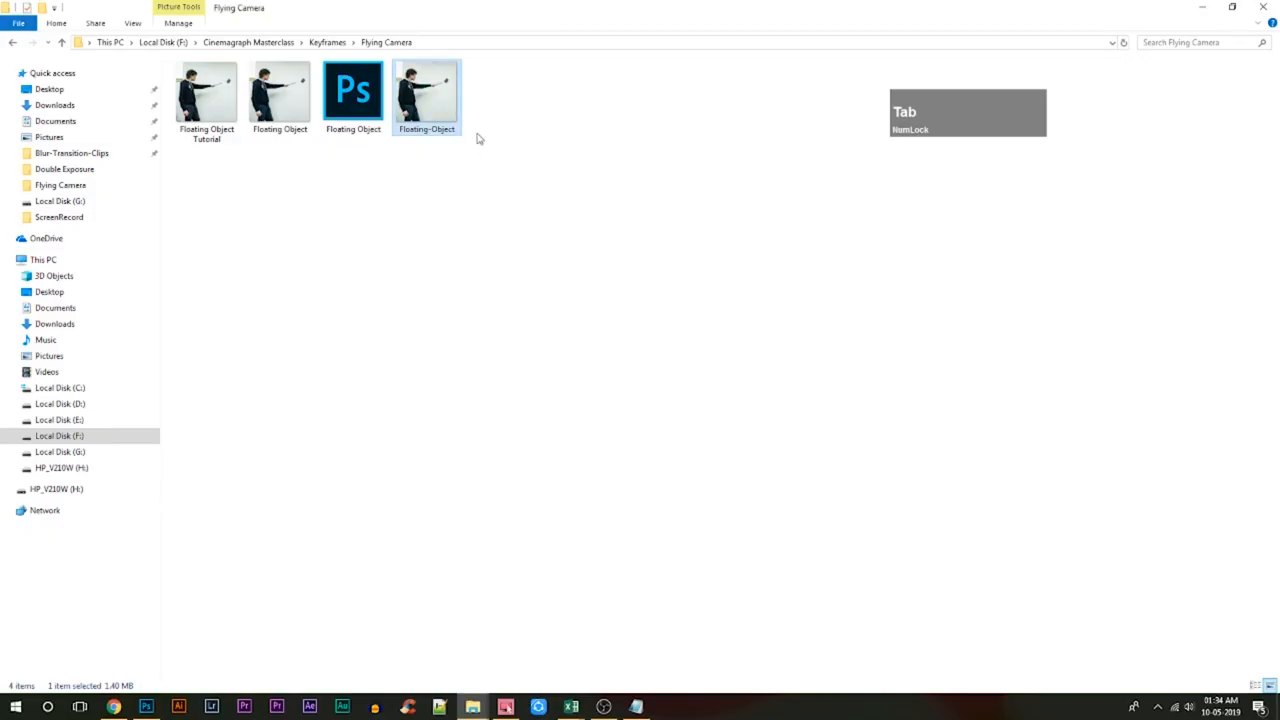
{"action": "right_click", "coordinate": [436, 112]}
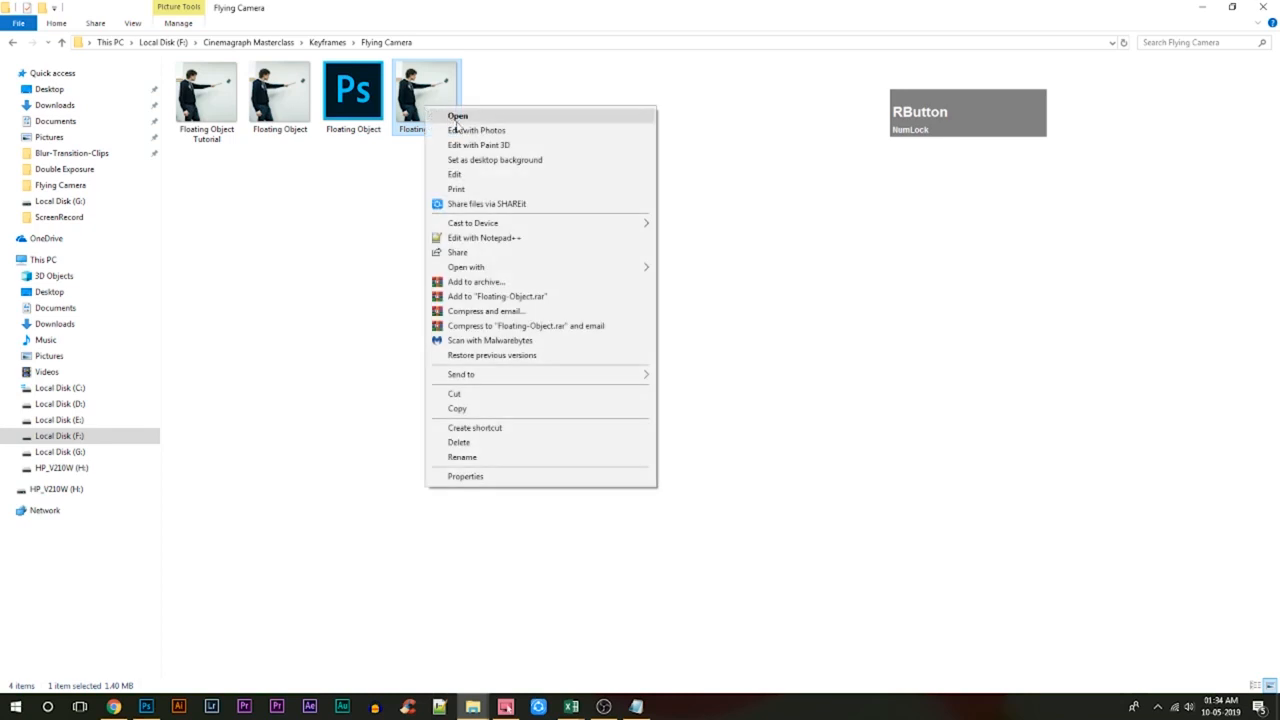
{"action": "left_click", "coordinate": [497, 268]}
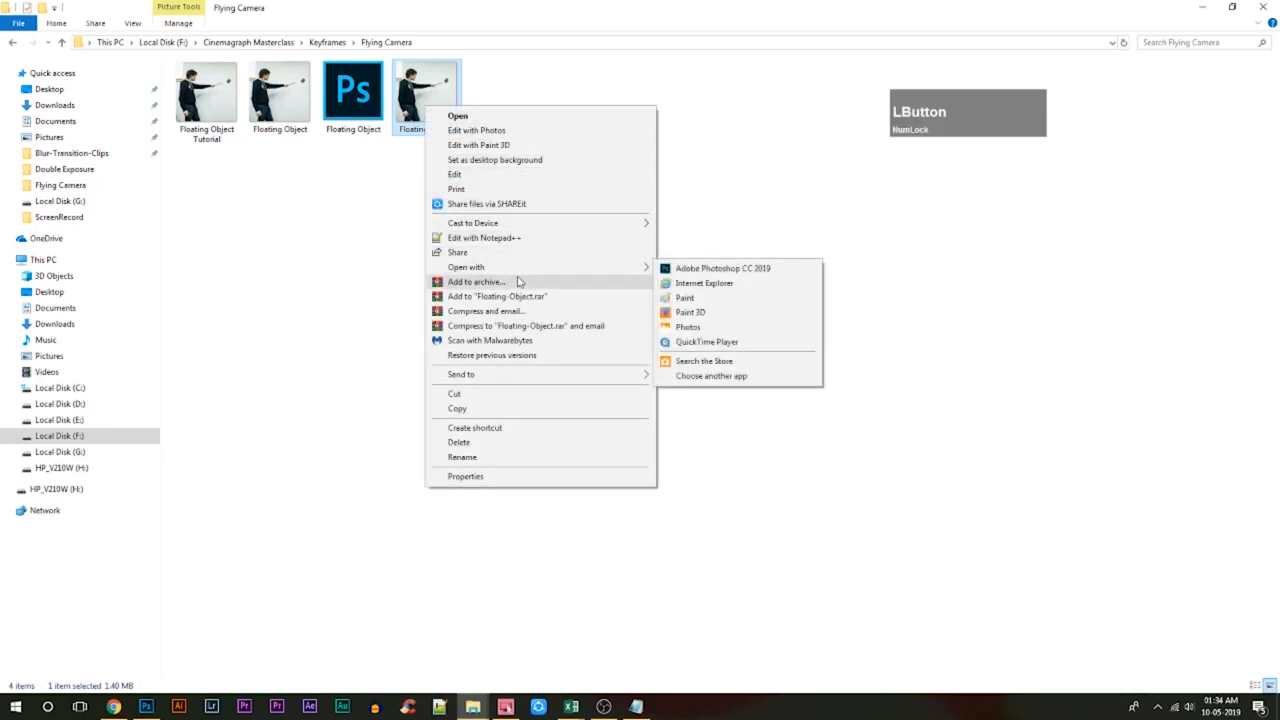
{"action": "left_click", "coordinate": [742, 285]}
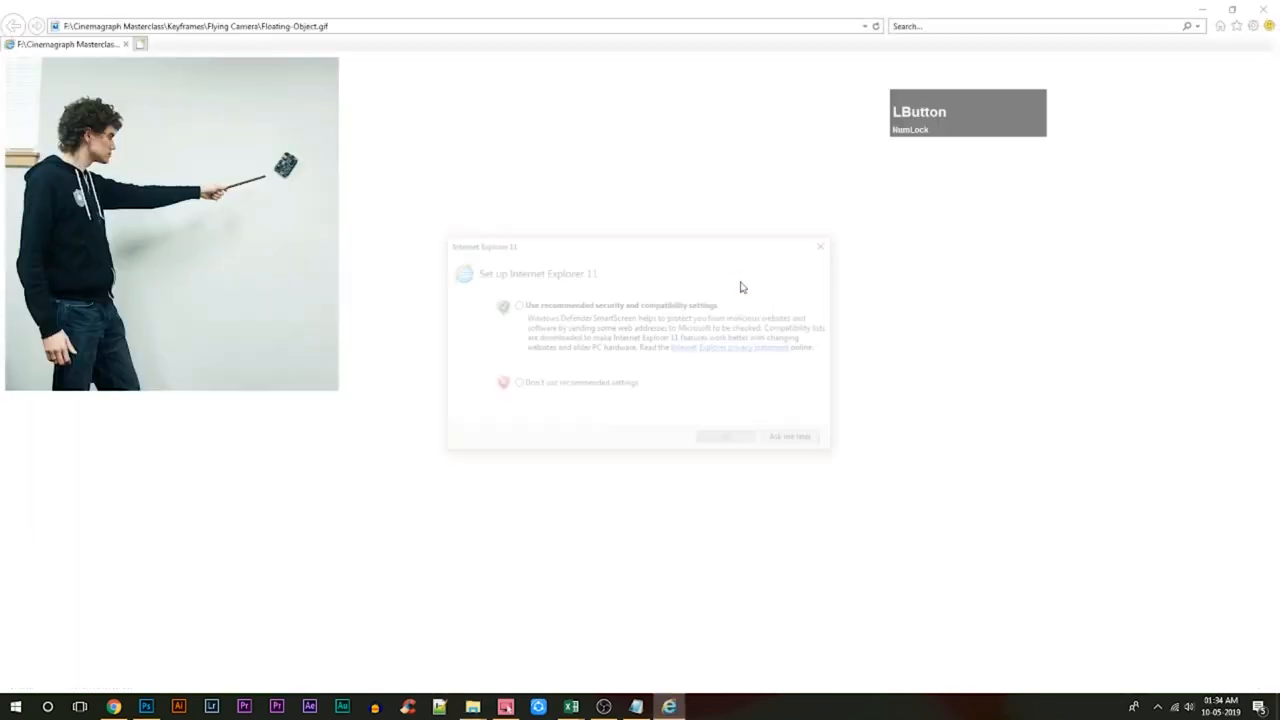
{"action": "left_click", "coordinate": [802, 442]}
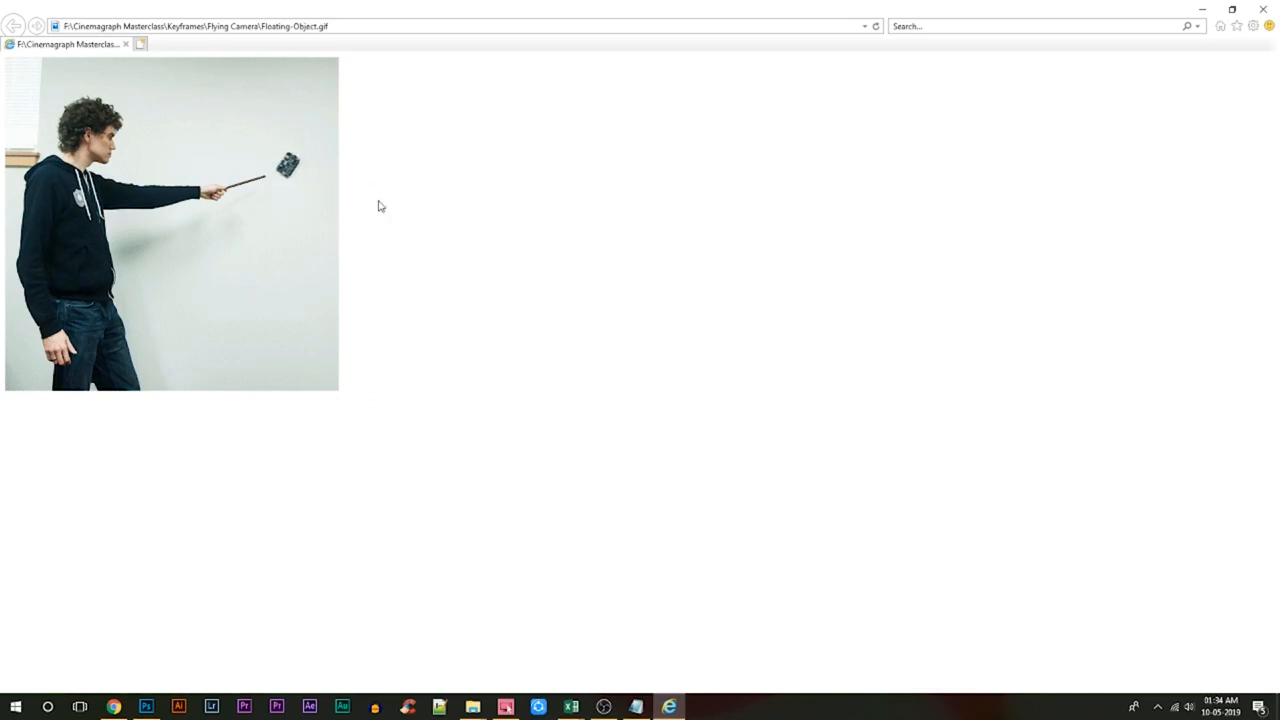
{"action": "left_click", "coordinate": [1270, 9]}
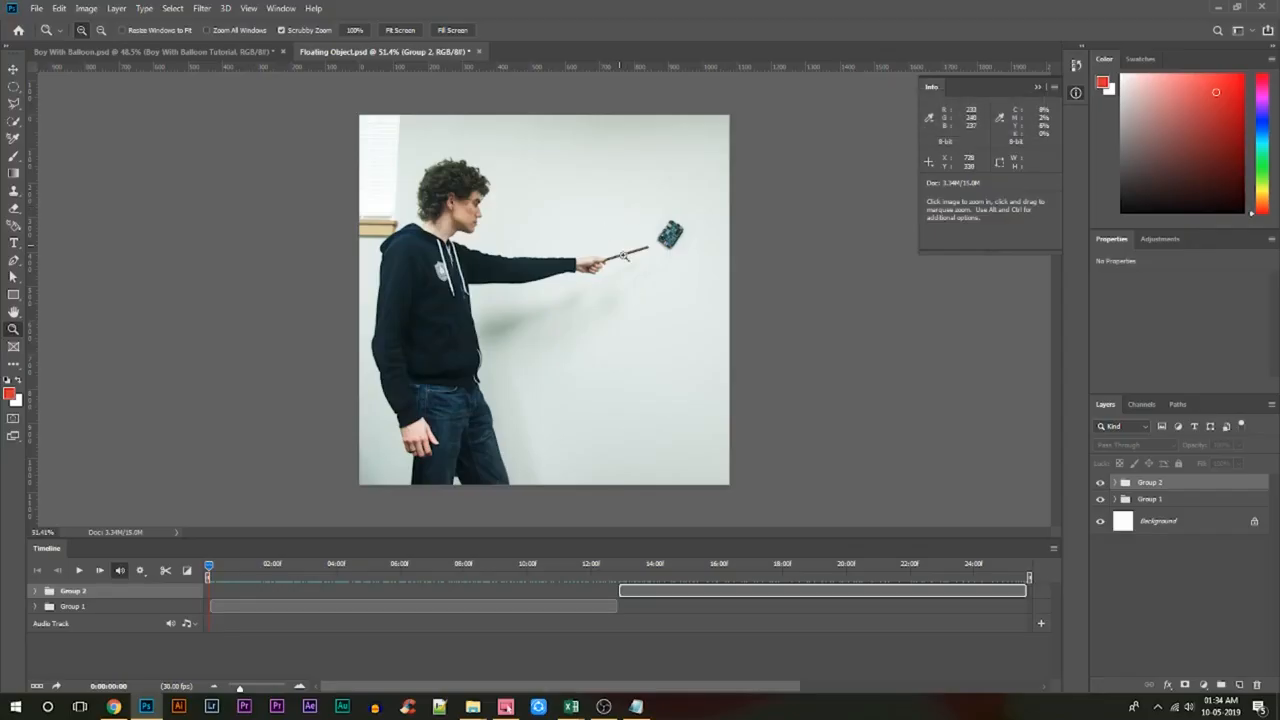
Hide the Info panel beside the Floating Object canvas.
{"action": "left_click_drag", "start_coordinate": [634, 296], "coordinate": [606, 280]}
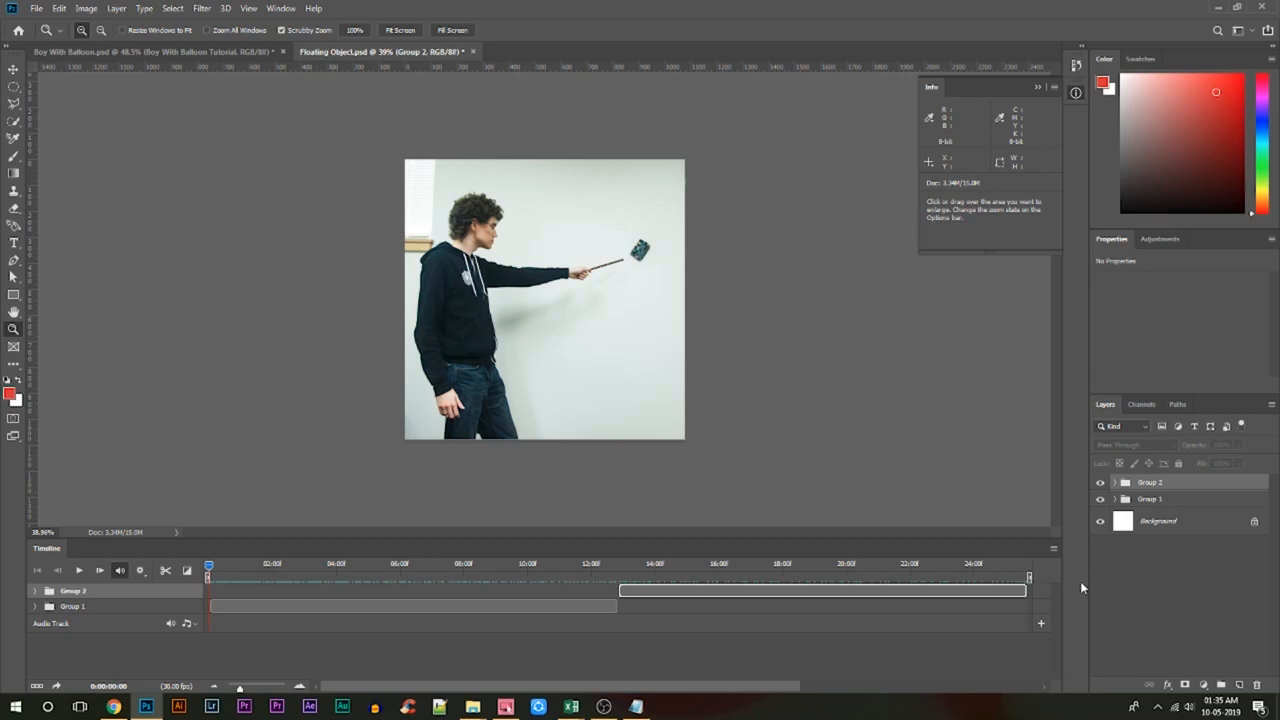
{"action": "key", "text": "F8"}
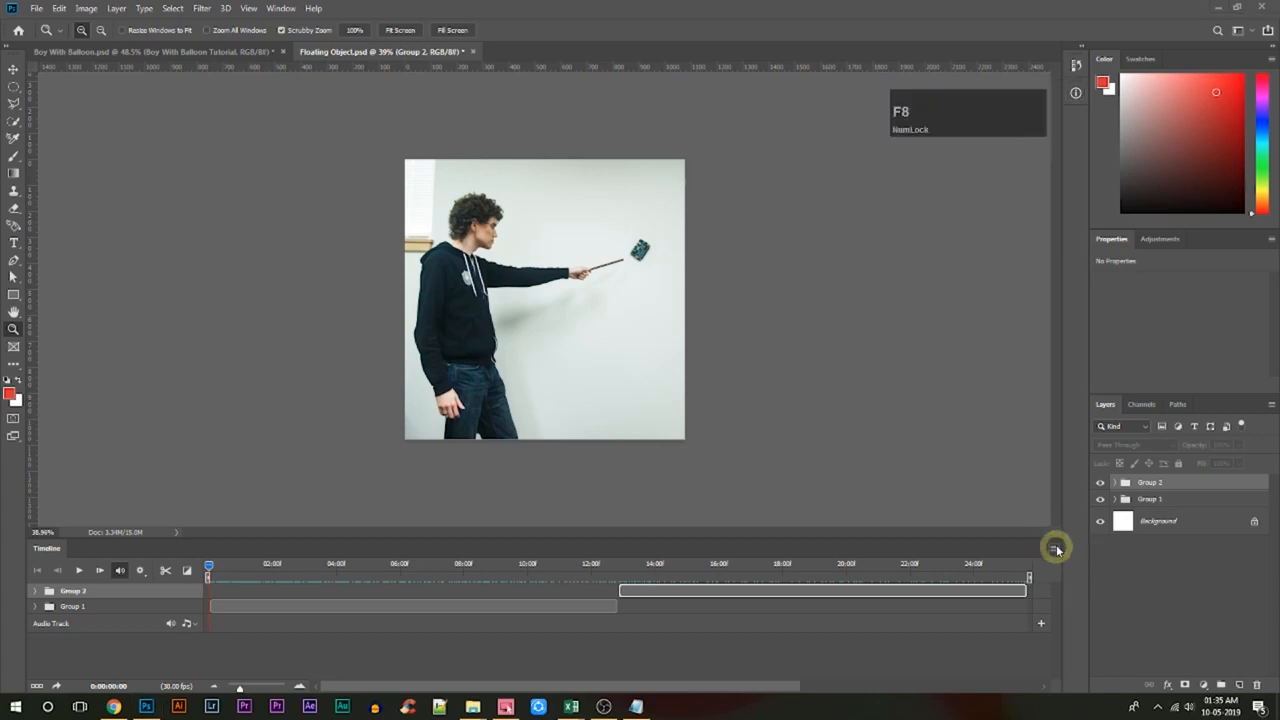
{"action": "key", "text": "F9"}
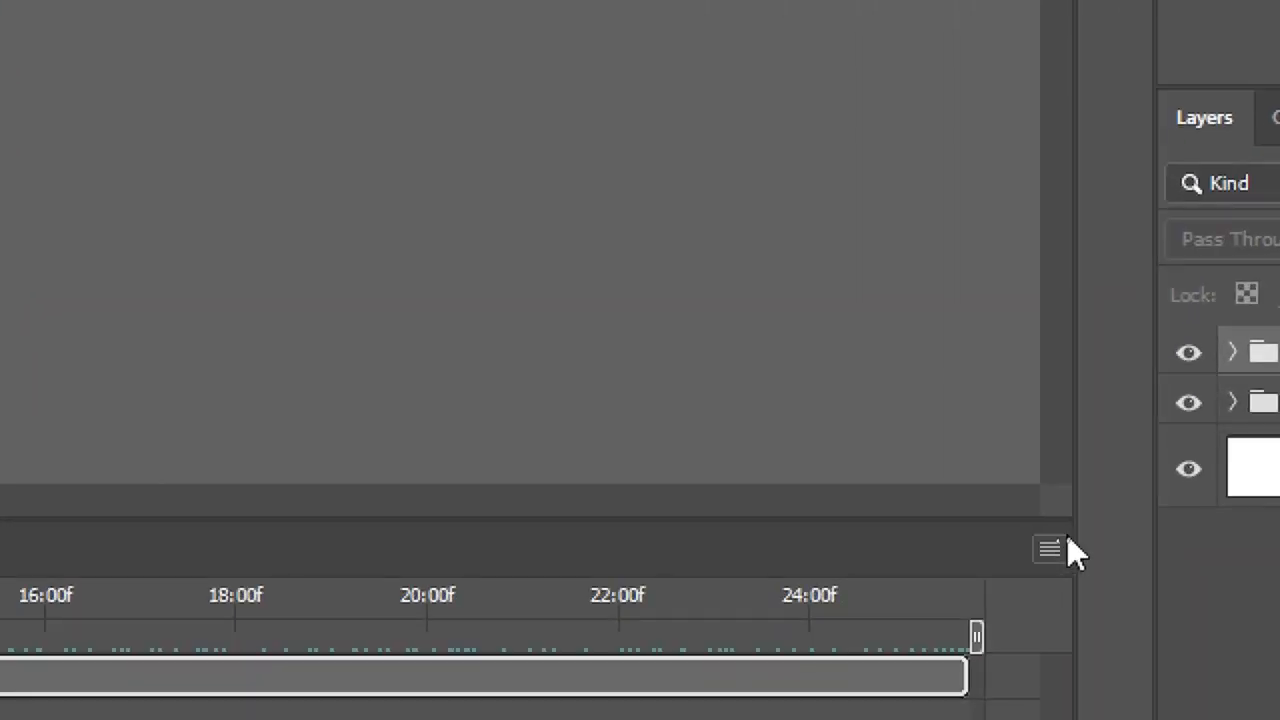
Open the timeline's Render Video settings, choose the High Quality preset for H.264, and cancel the render.
{"action": "left_click", "coordinate": [1050, 551]}
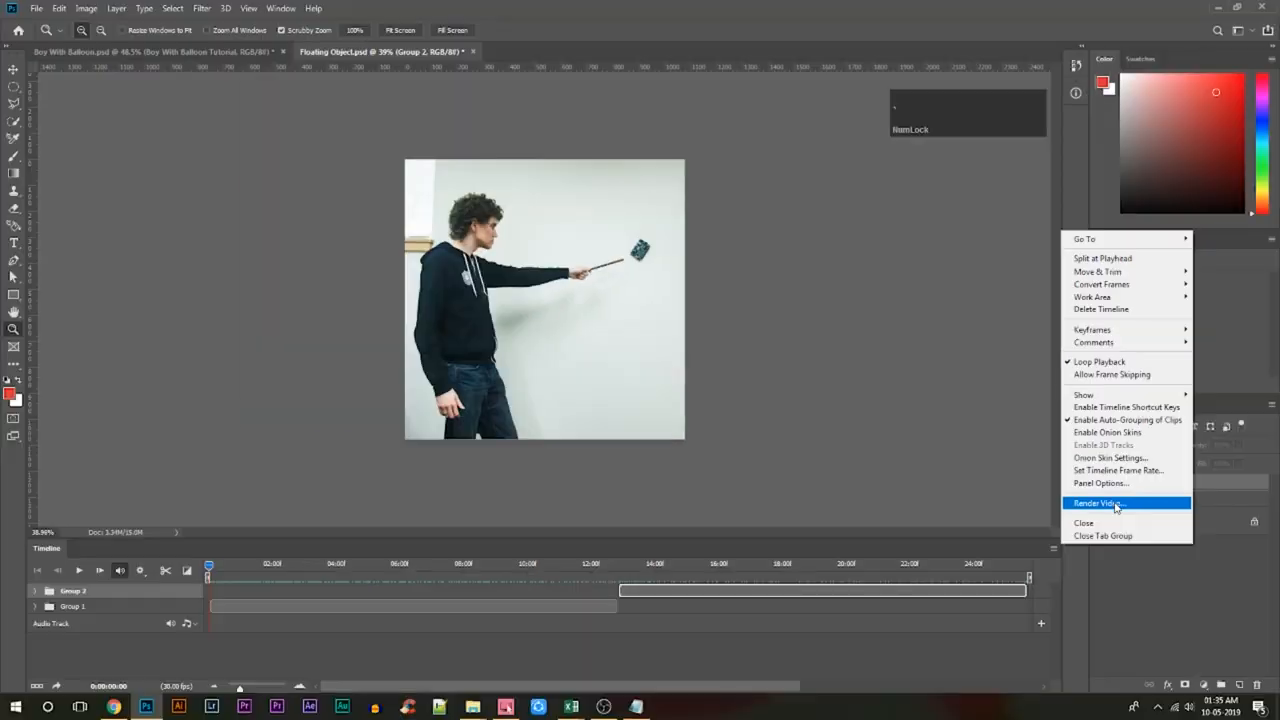
{"action": "left_click", "coordinate": [1111, 411]}
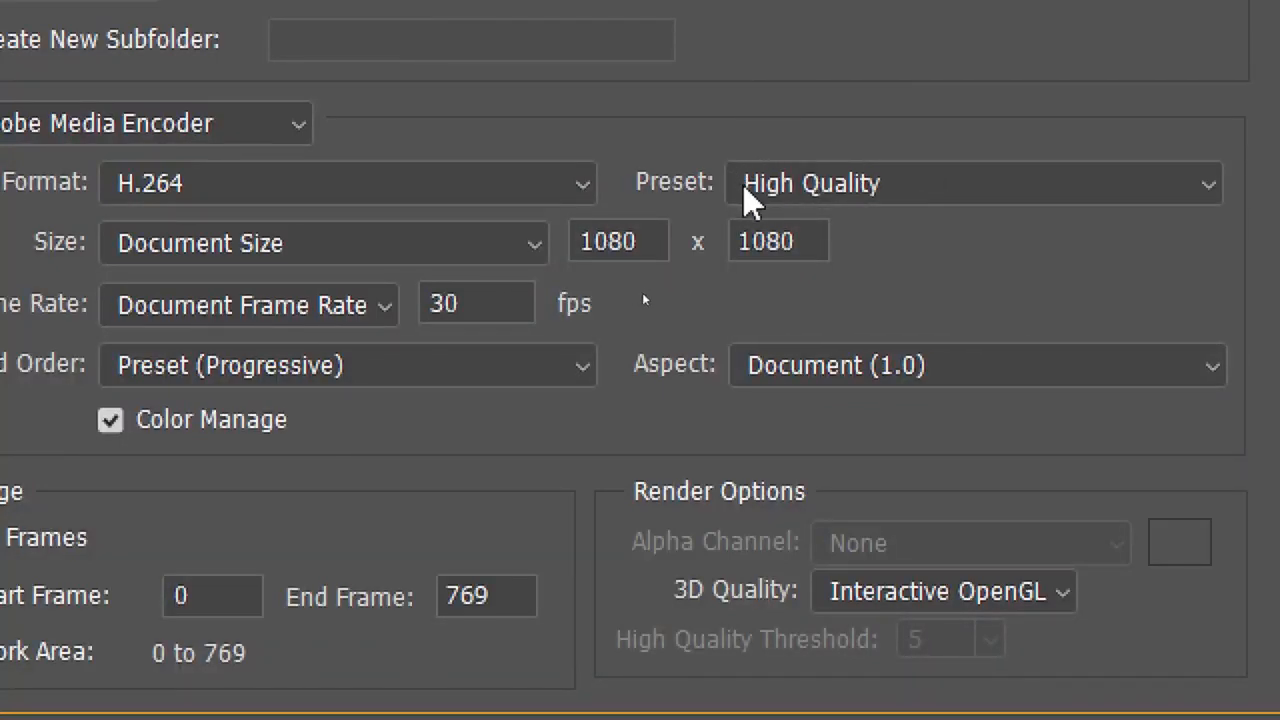
{"action": "left_click", "coordinate": [803, 183]}
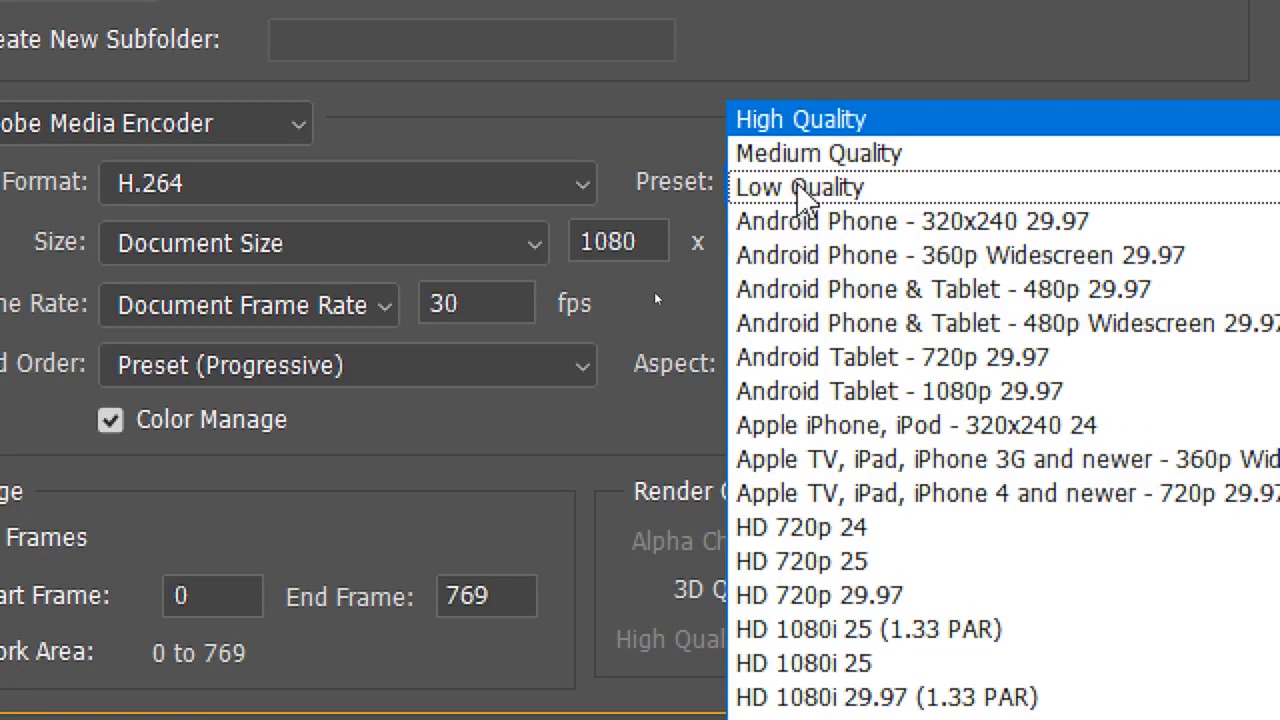
{"action": "left_click", "coordinate": [838, 115]}
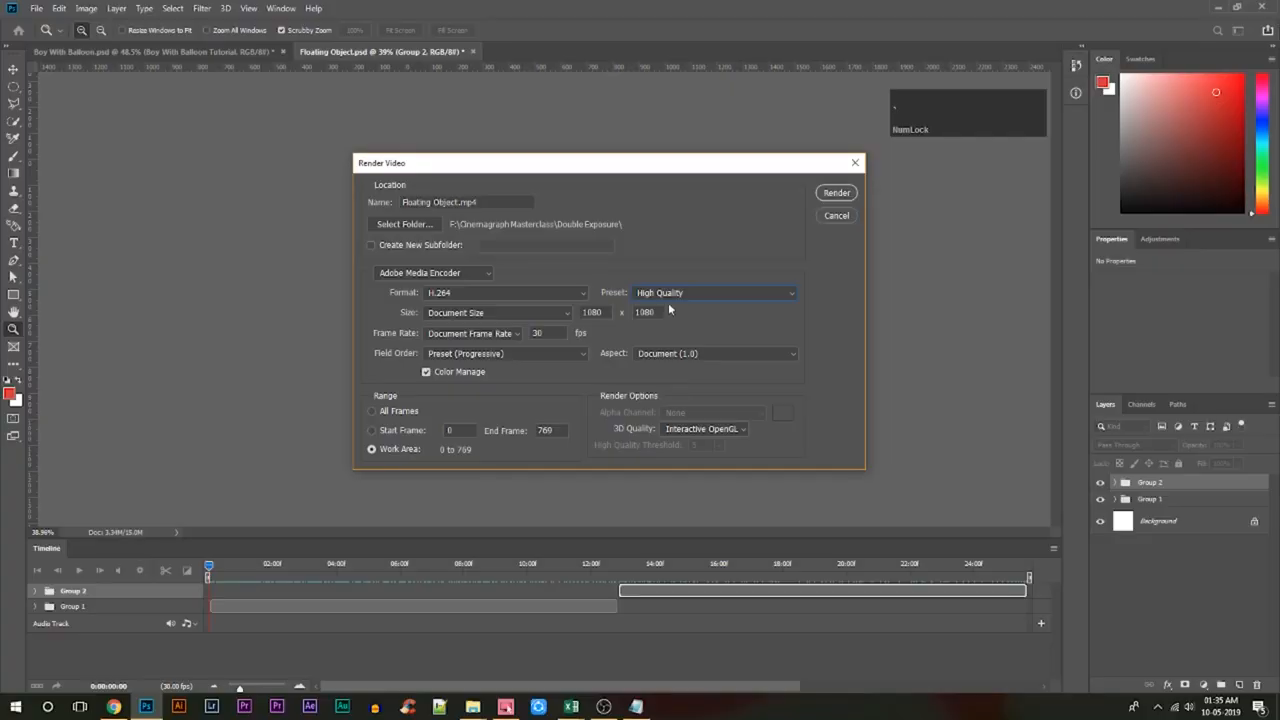
{"action": "left_click", "coordinate": [836, 216]}
{"action": "mouse_move", "coordinate": [650, 298]}
{"action": "left_mouse_down"}
{"action": "mouse_move", "coordinate": [650, 311]}
{"action": "mouse_move", "coordinate": [634, 289]}
{"action": "mouse_move", "coordinate": [637, 300]}
{"action": "left_mouse_up"}
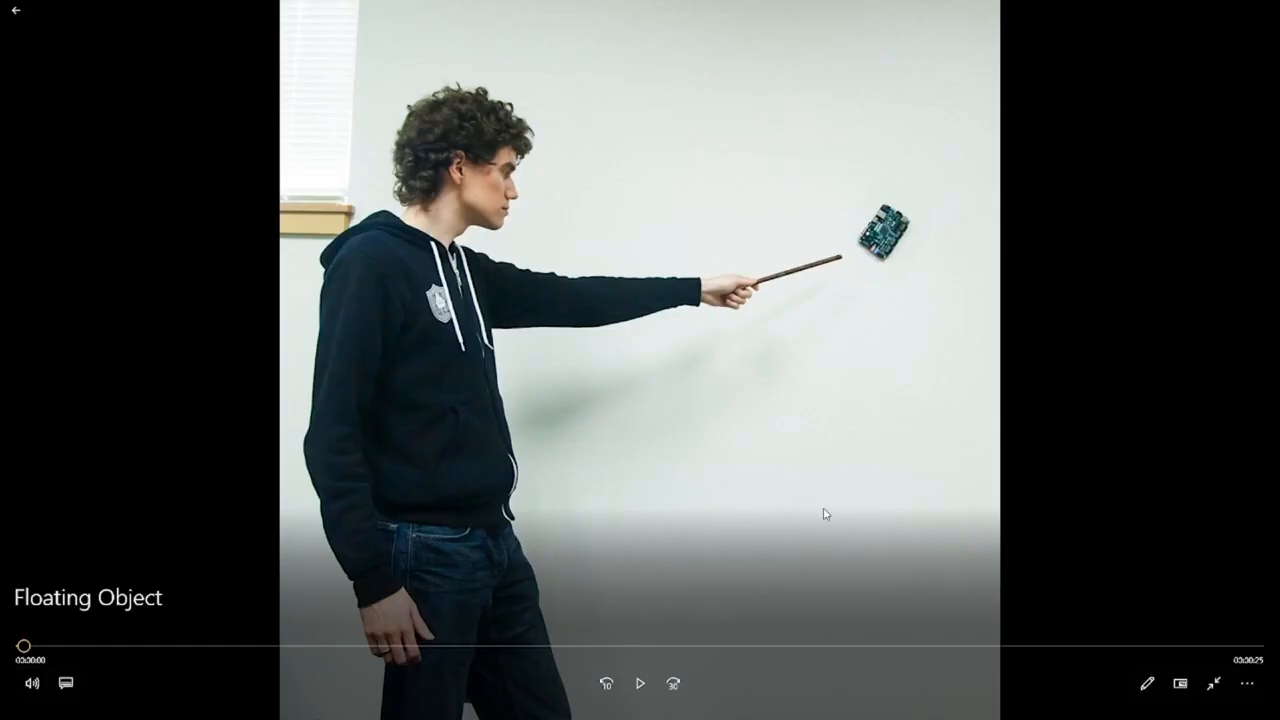
Play the Floating Object video, leave full-screen view, and close the player.
{"action": "left_click", "coordinate": [648, 668]}
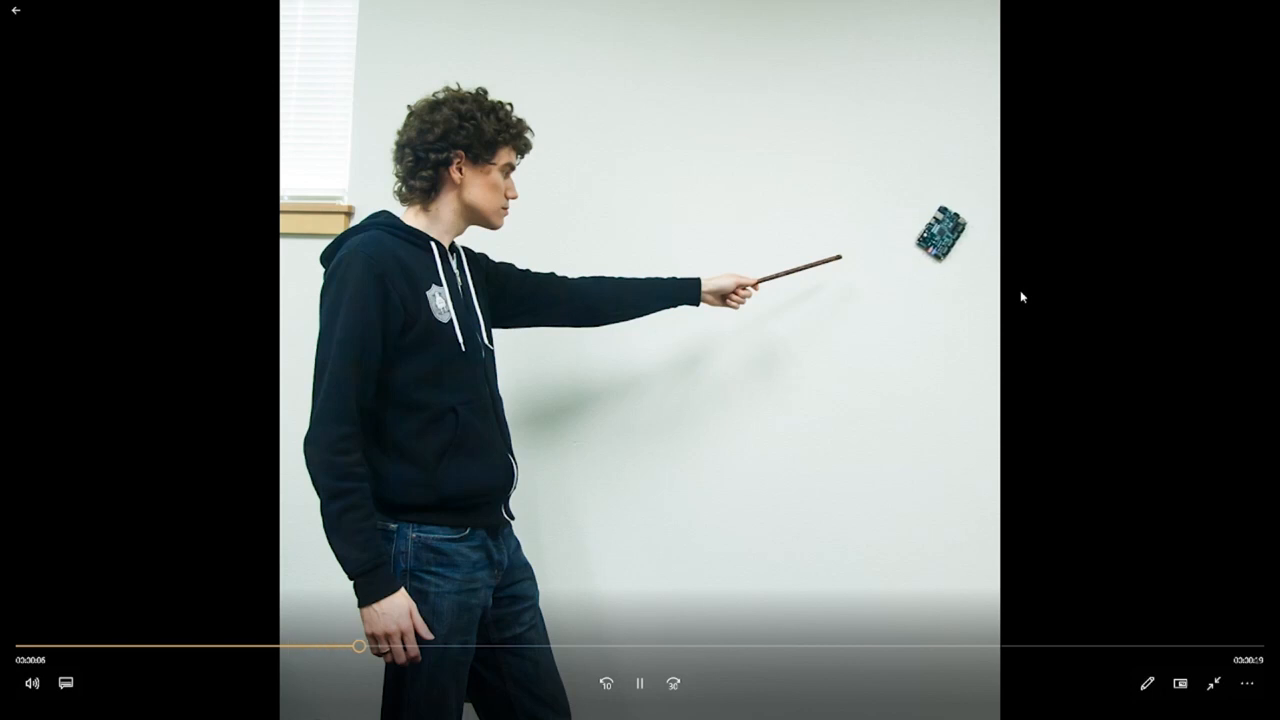
{"action": "left_click", "coordinate": [1214, 684]}
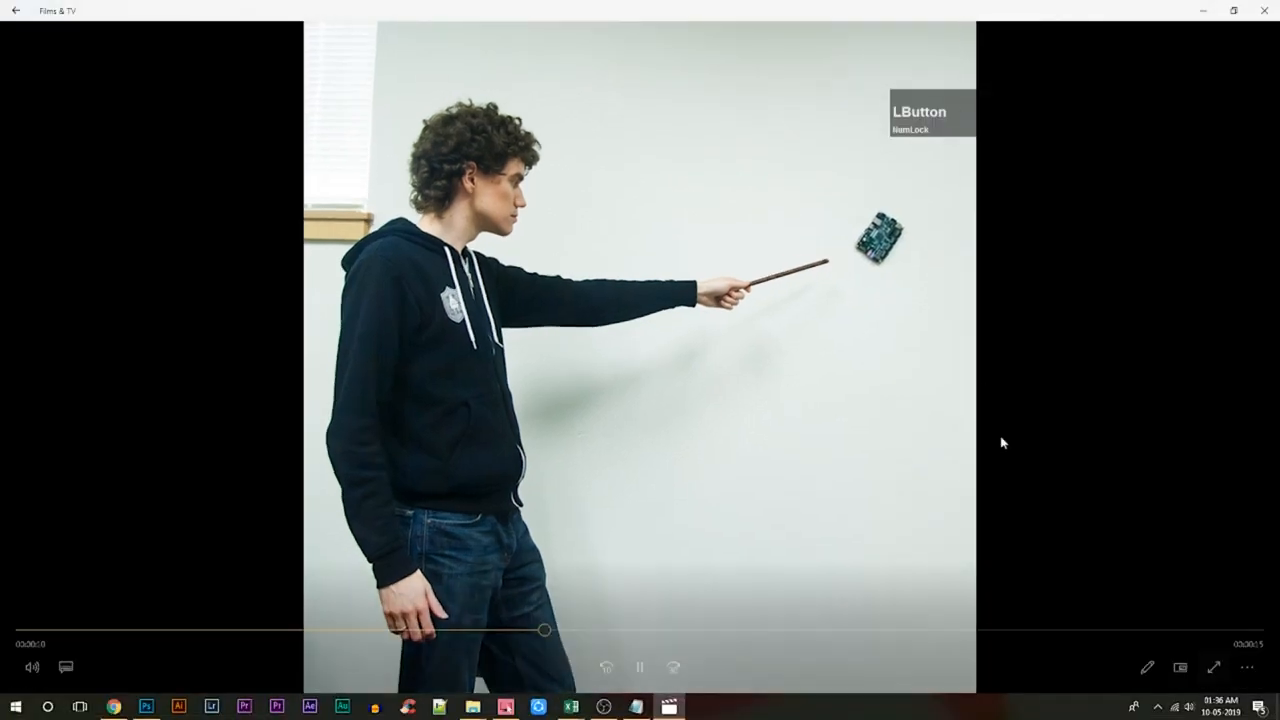
{"action": "left_click", "coordinate": [1262, 7]}
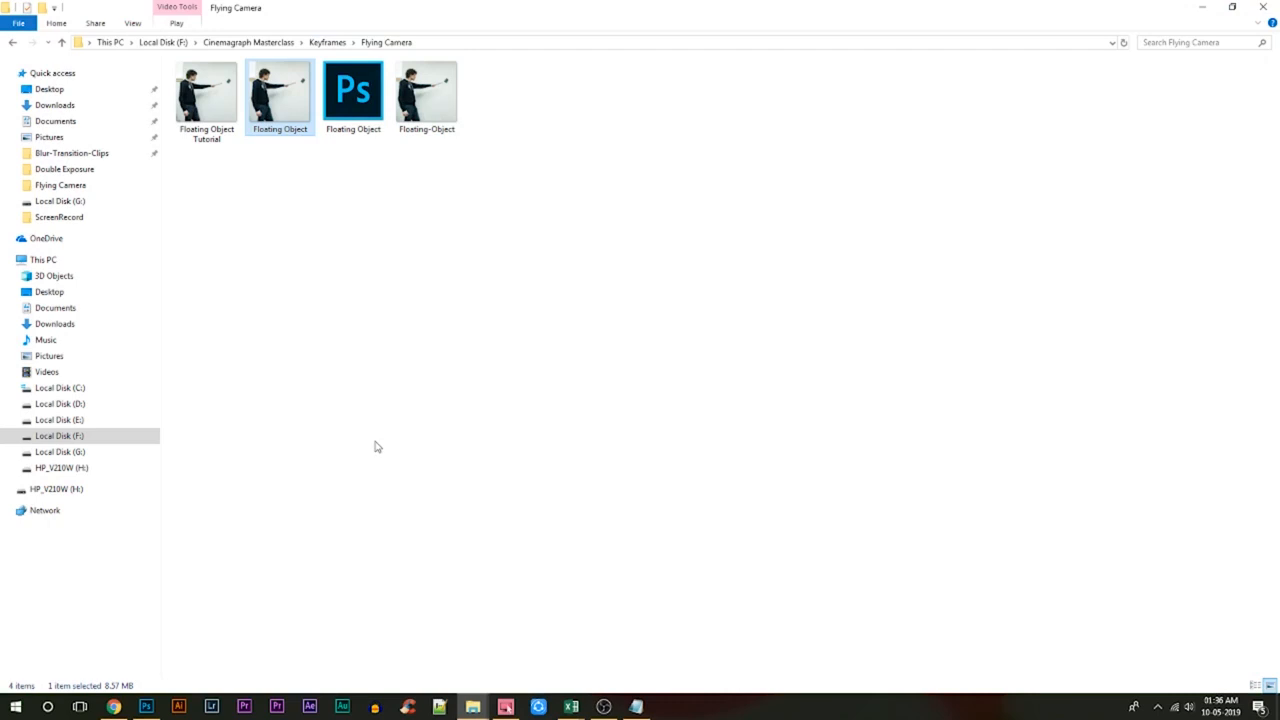
View the file properties of the Floating Object video in the Flying Camera folder, and return to Photoshop.
{"action": "right_click", "coordinate": [264, 83]}
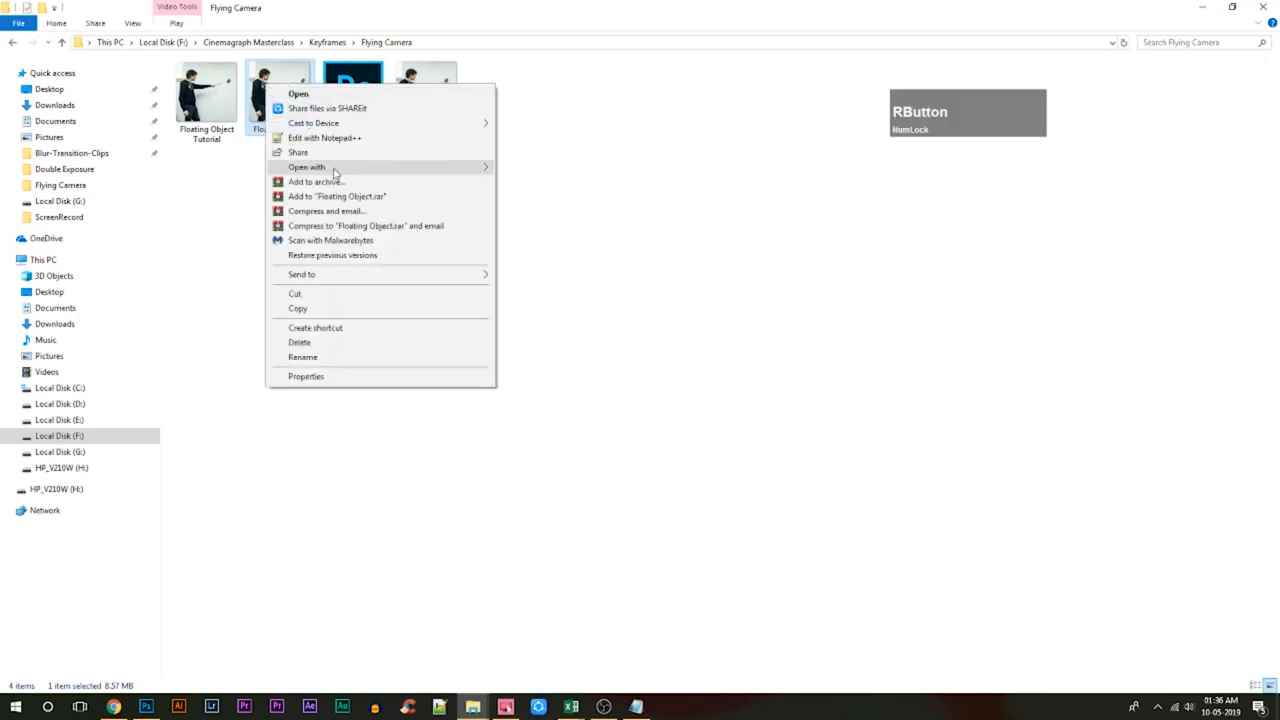
{"action": "left_click", "coordinate": [337, 377]}
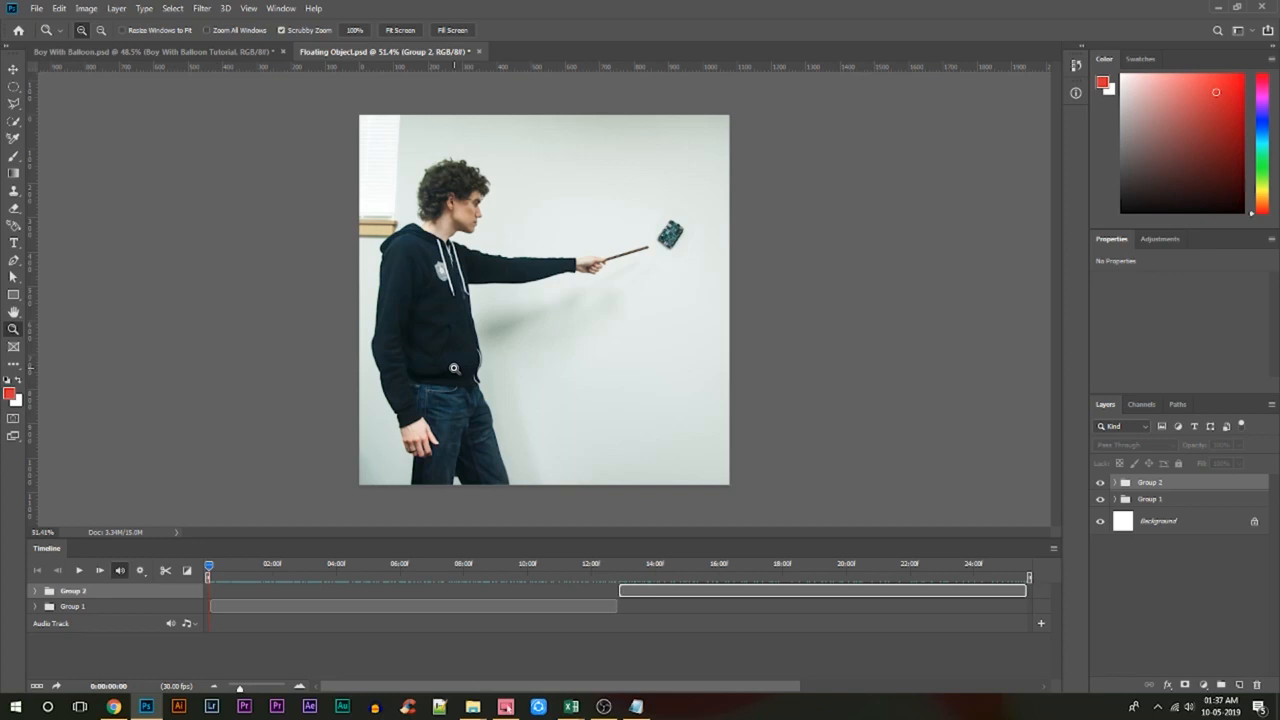
{"action": "left_click_drag", "start_coordinate": [453, 368], "coordinate": [494, 368]}
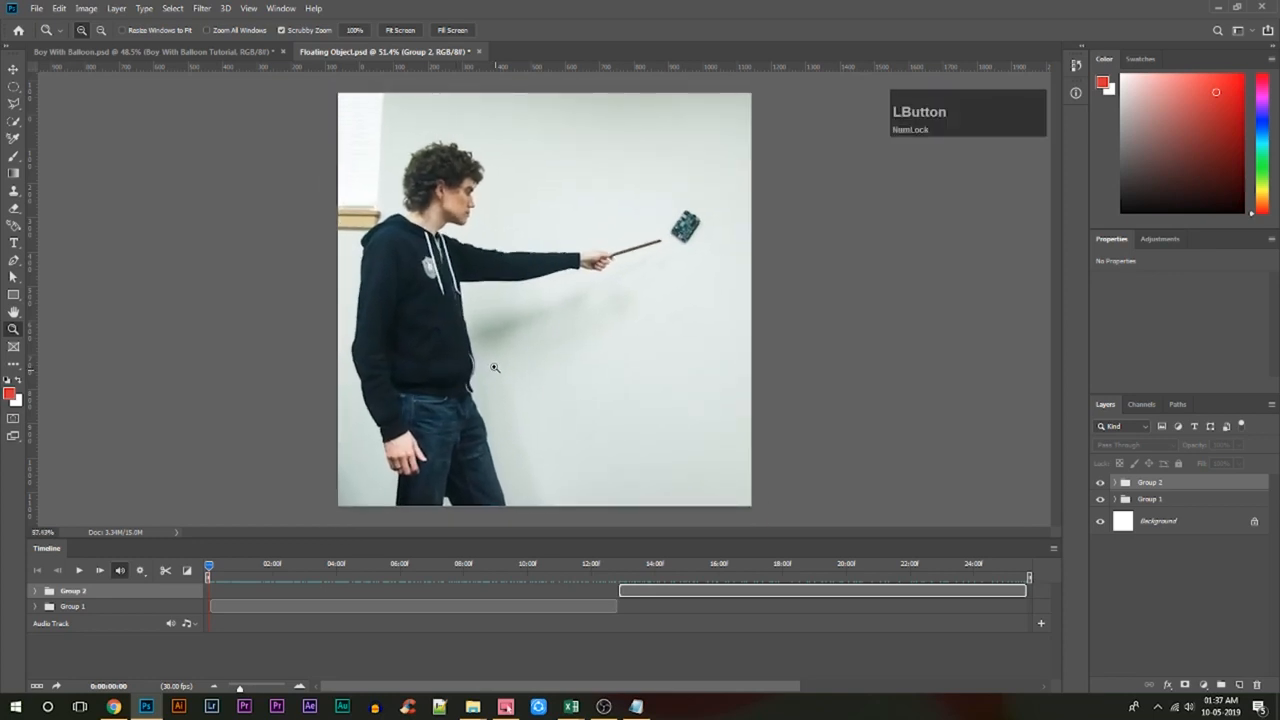